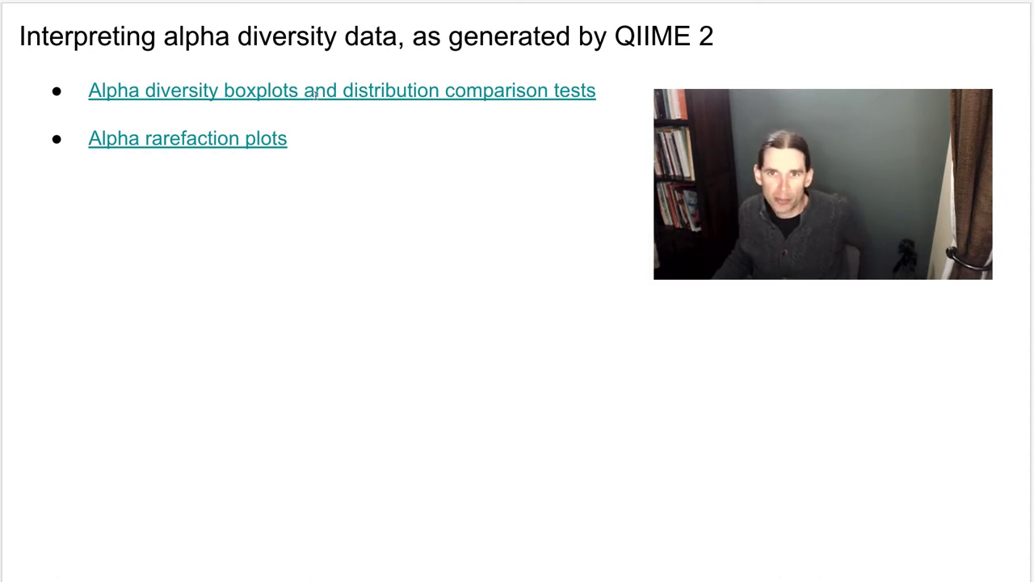
- Show the link preview for the 'Alpha diversity boxplots and distribution comparison tests' bullet, pointing to view.qiime2.org
{"action": "left_click", "coordinate": [321, 92]}
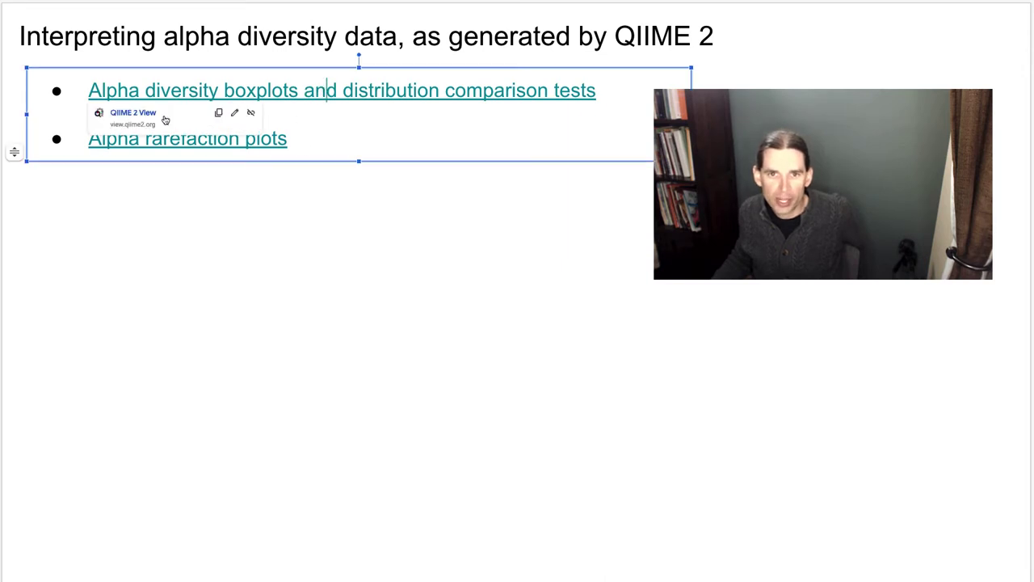
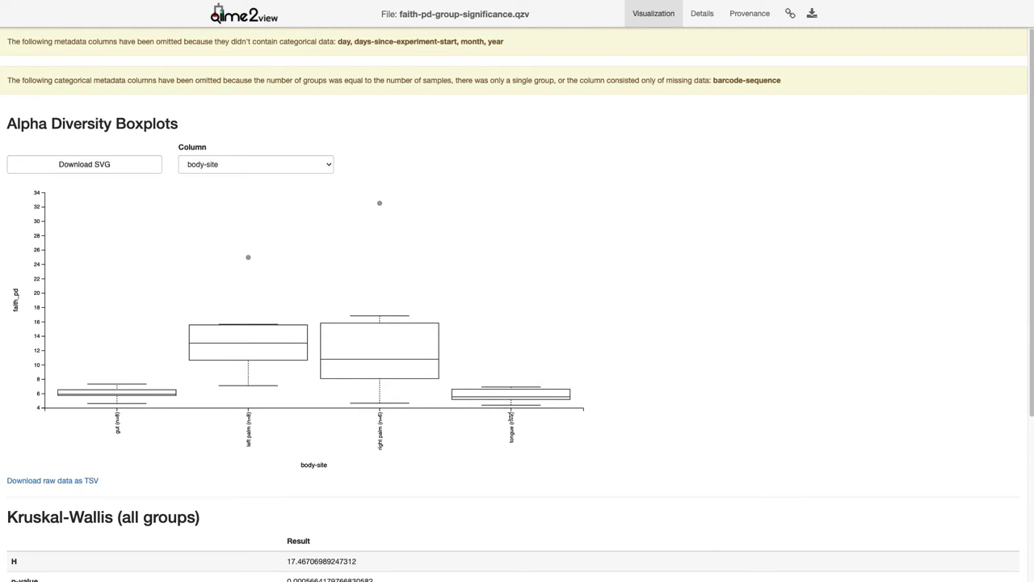
{"action": "scroll", "coordinate": [510, 419], "scroll_direction": "down", "scroll_amount": 1}
{"action": "scroll", "coordinate": [510, 420], "scroll_direction": "down", "scroll_amount": 3}
{"action": "scroll", "coordinate": [509, 422], "scroll_direction": "down", "scroll_amount": 5}
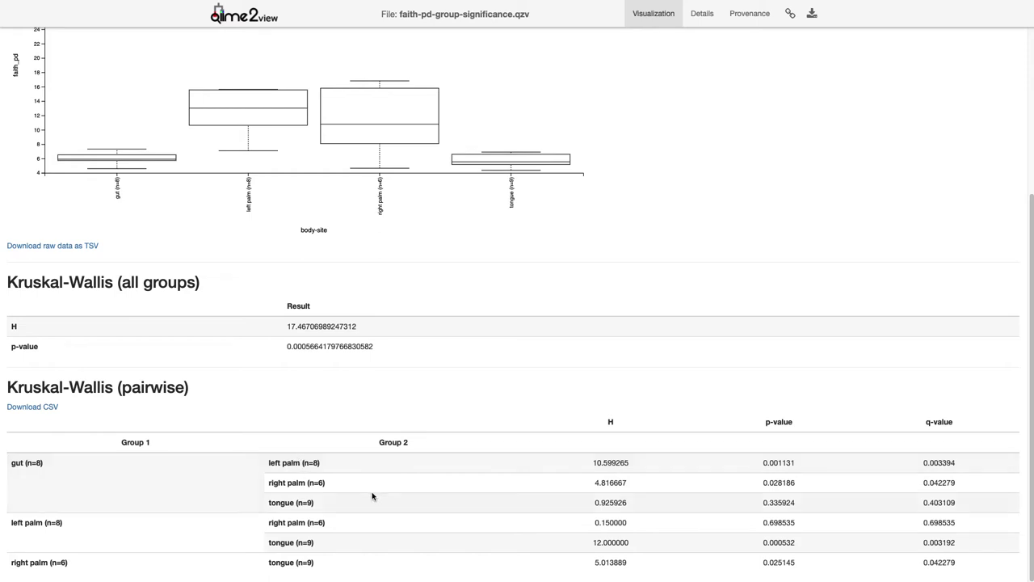
{"action": "left_click_drag", "start_coordinate": [800, 463], "coordinate": [761, 463]}
{"action": "left_click", "coordinate": [793, 404]}
{"action": "scroll", "coordinate": [596, 241], "scroll_direction": "up", "scroll_amount": 5}
{"action": "scroll", "coordinate": [596, 242], "scroll_direction": "up", "scroll_amount": 1}
{"action": "scroll", "coordinate": [599, 242], "scroll_direction": "down", "scroll_amount": 2}
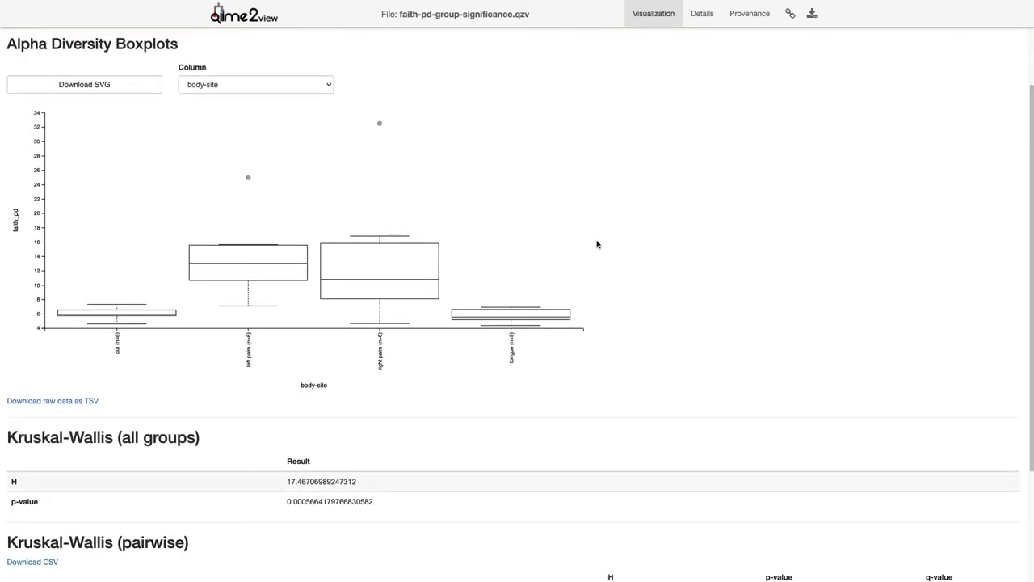
{"action": "left_click", "coordinate": [330, 86]}
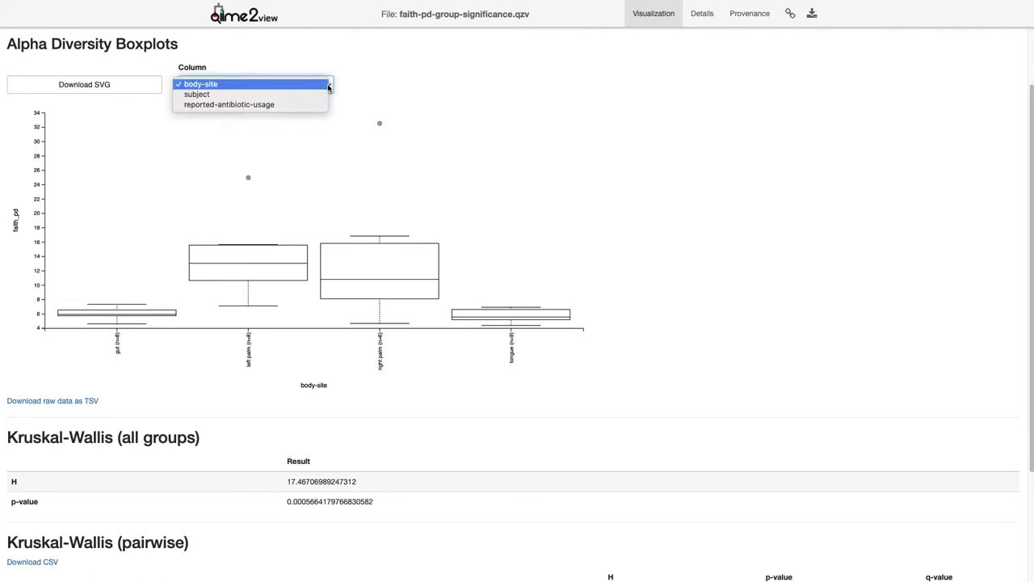
{"action": "left_click", "coordinate": [320, 95]}
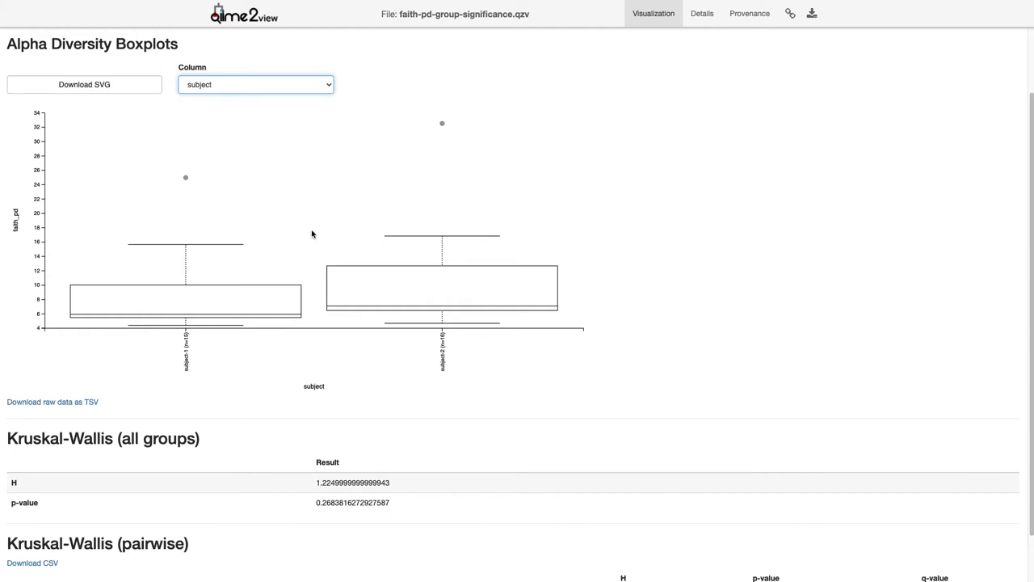
{"action": "scroll", "coordinate": [312, 234], "scroll_direction": "down", "scroll_amount": 1}
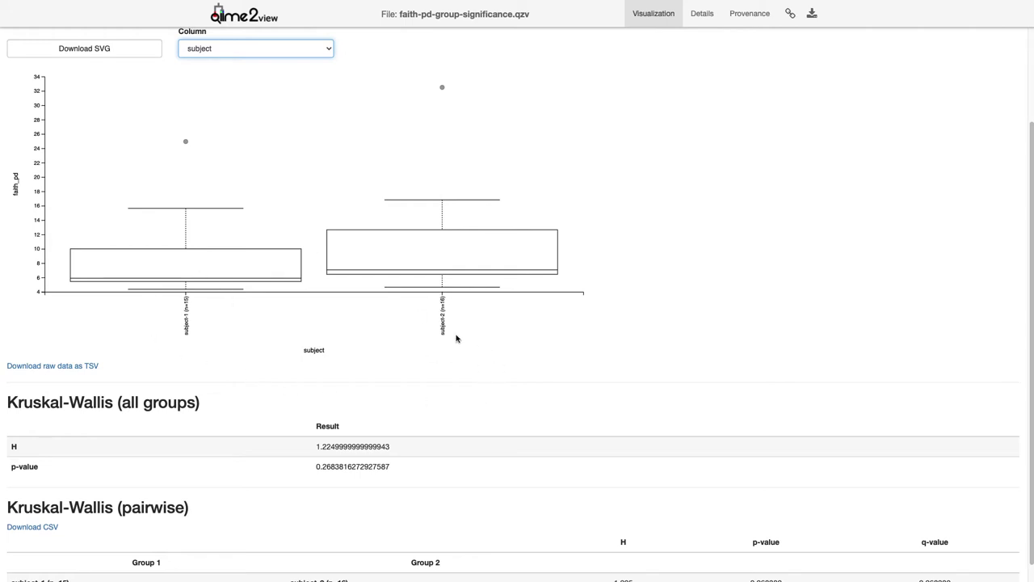
{"action": "key", "text": "ctrl+plus"}
{"action": "key", "text": "ctrl+plus"}
{"action": "key", "text": "ctrl+plus"}
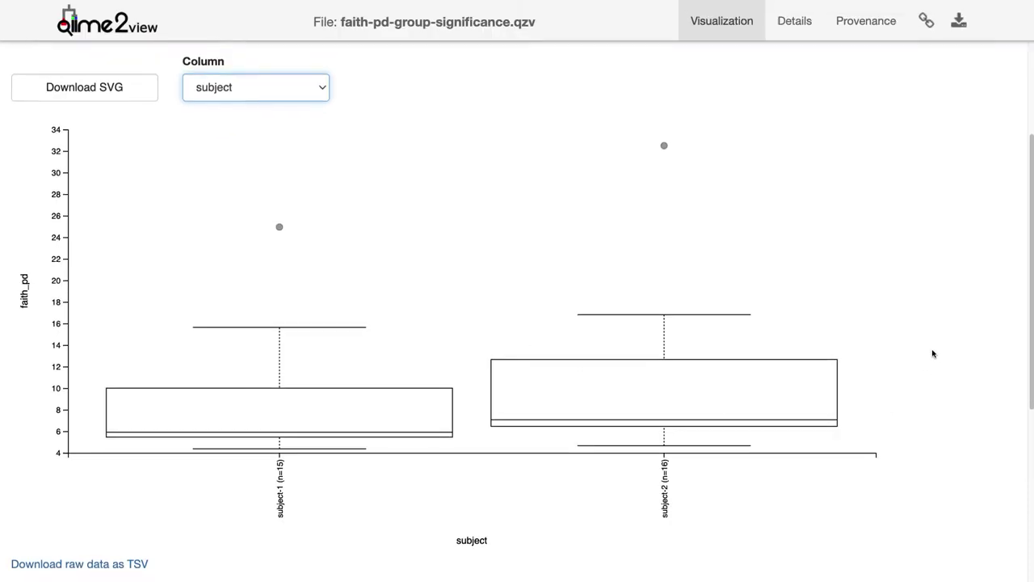
{"action": "scroll", "coordinate": [935, 354], "scroll_direction": "down", "scroll_amount": 1}
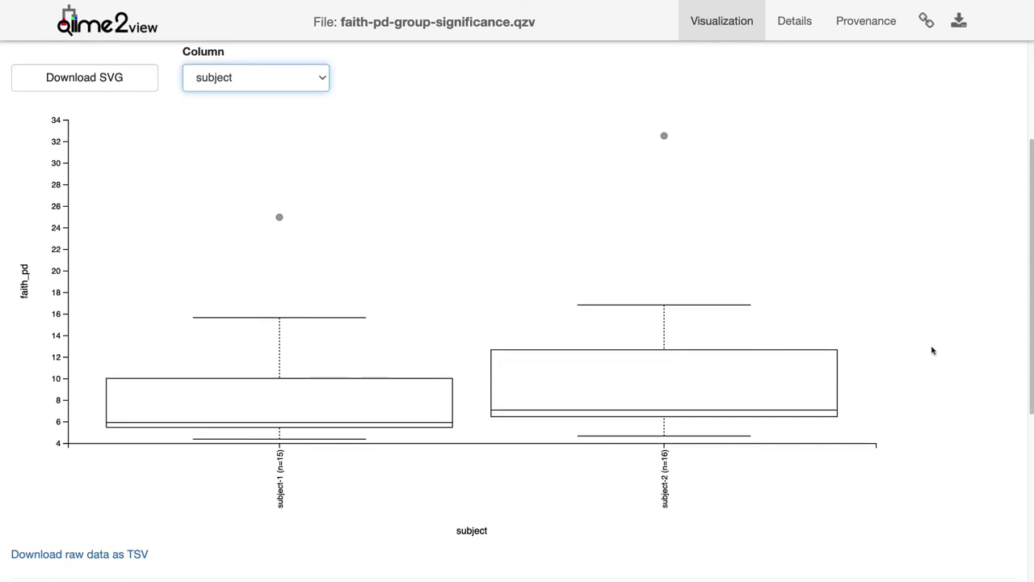
{"action": "scroll", "coordinate": [931, 353], "scroll_direction": "down", "scroll_amount": 5}
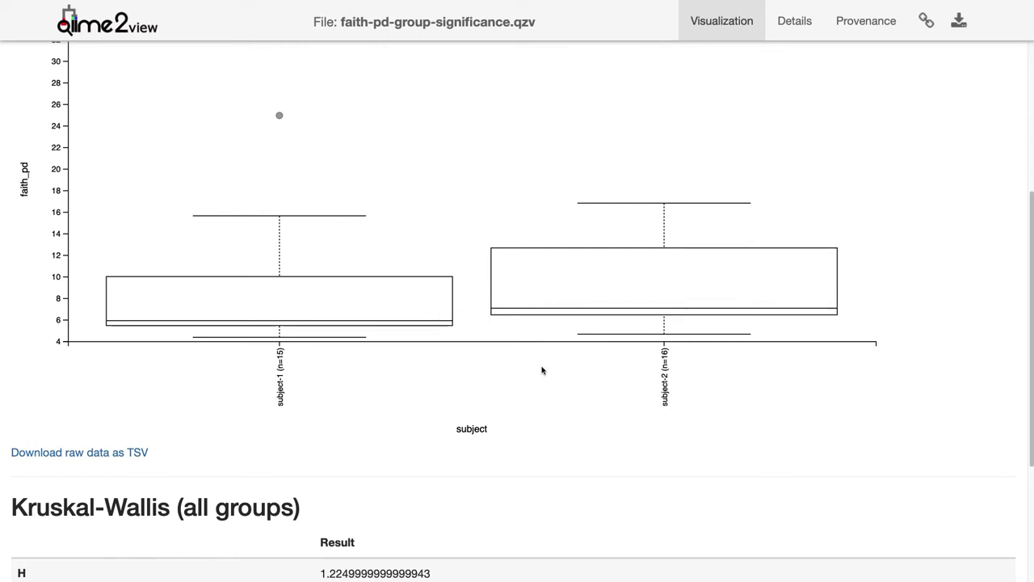
{"action": "scroll", "coordinate": [596, 477], "scroll_direction": "down", "scroll_amount": 5}
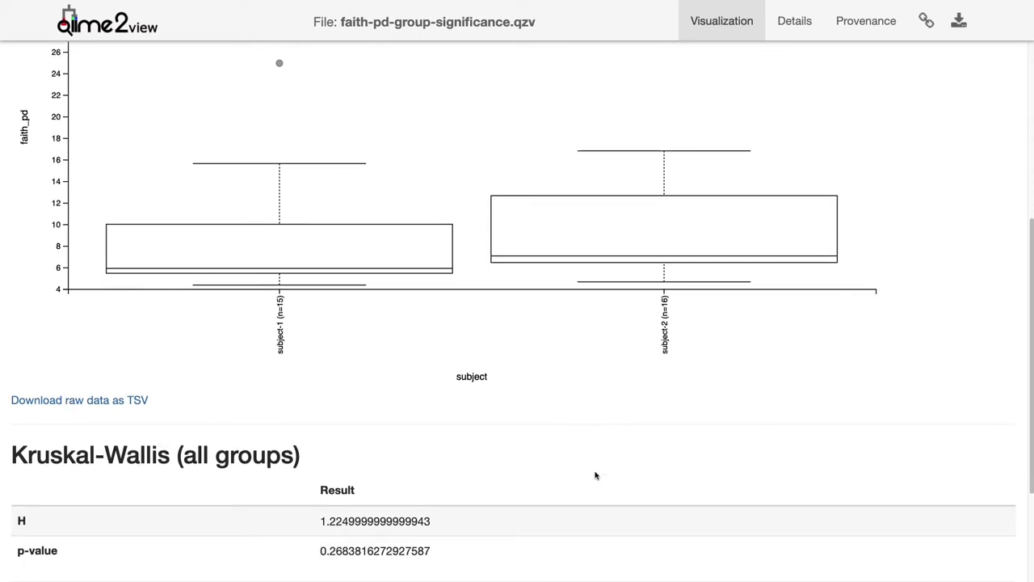
{"action": "scroll", "coordinate": [580, 476], "scroll_direction": "down", "scroll_amount": 1}
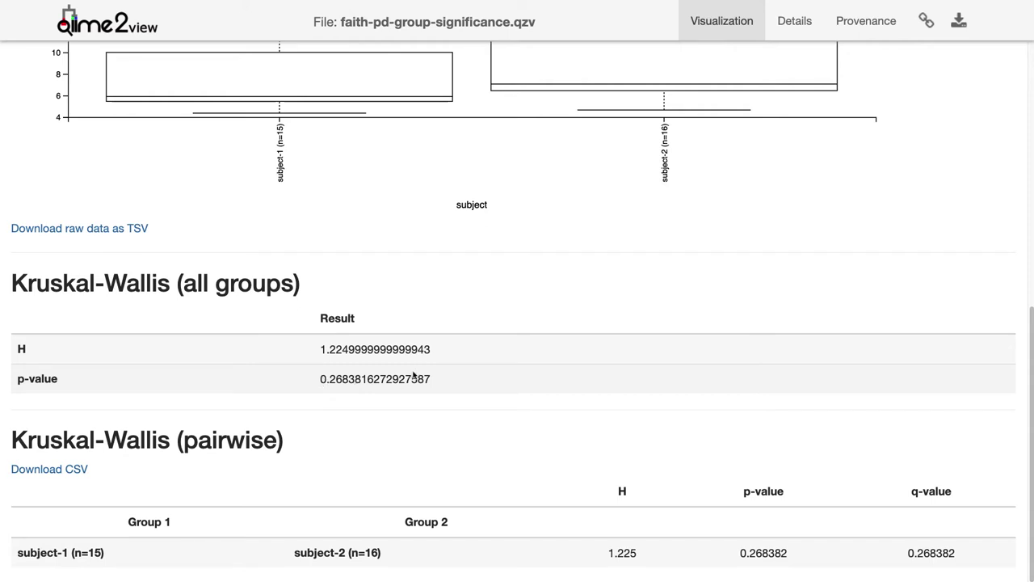
{"action": "scroll", "coordinate": [635, 396], "scroll_direction": "up", "scroll_amount": 4}
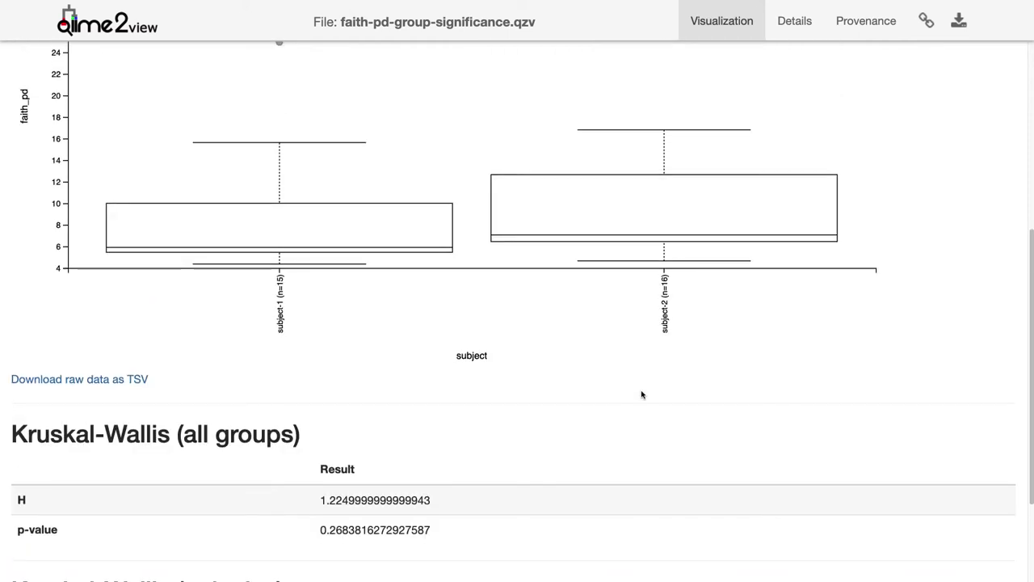
{"action": "scroll", "coordinate": [861, 423], "scroll_direction": "down", "scroll_amount": 1}
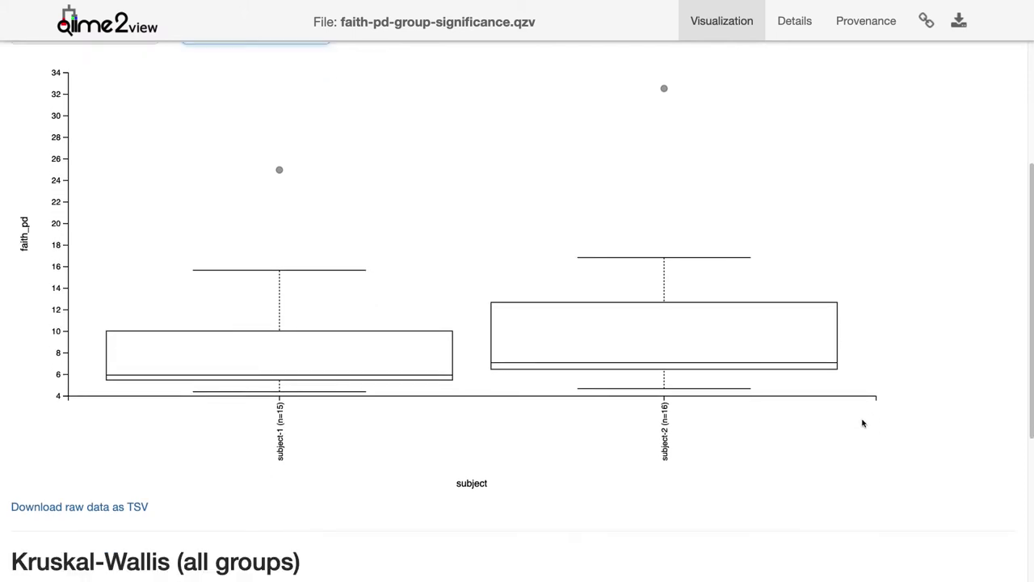
{"action": "scroll", "coordinate": [594, 420], "scroll_direction": "down", "scroll_amount": 3}
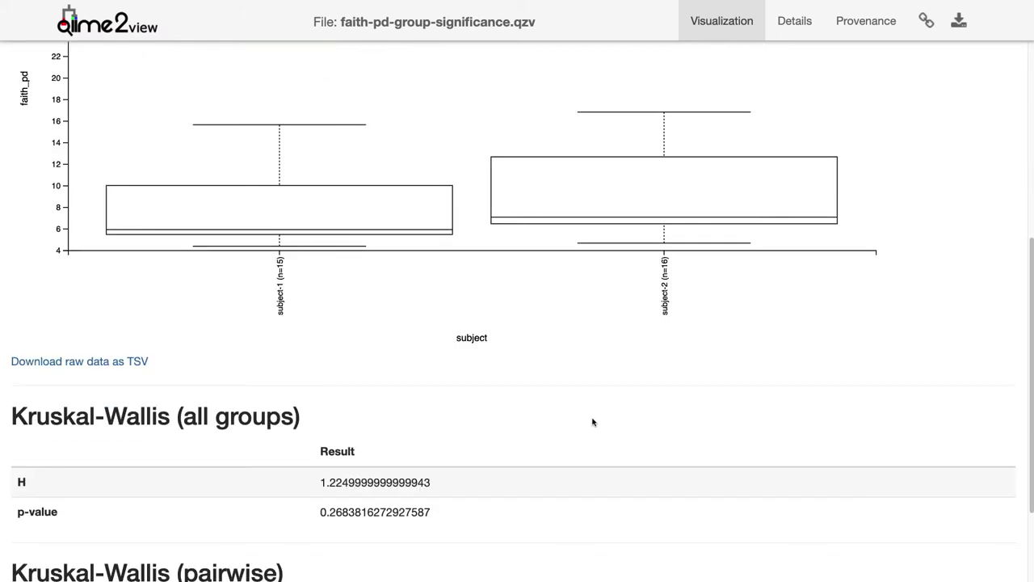
{"action": "scroll", "coordinate": [593, 421], "scroll_direction": "up", "scroll_amount": 3}
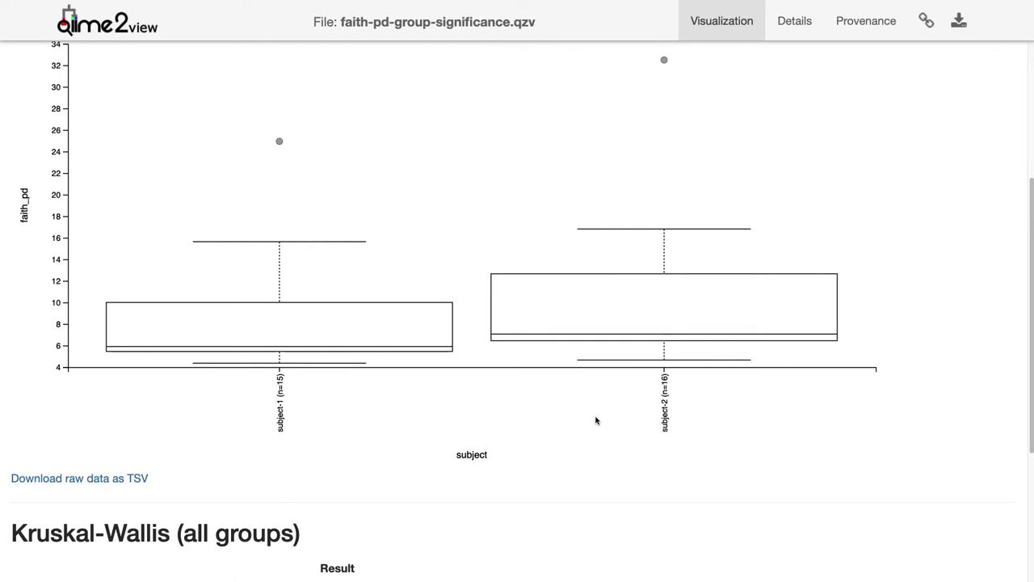
{"action": "scroll", "coordinate": [596, 420], "scroll_direction": "up", "scroll_amount": 3}
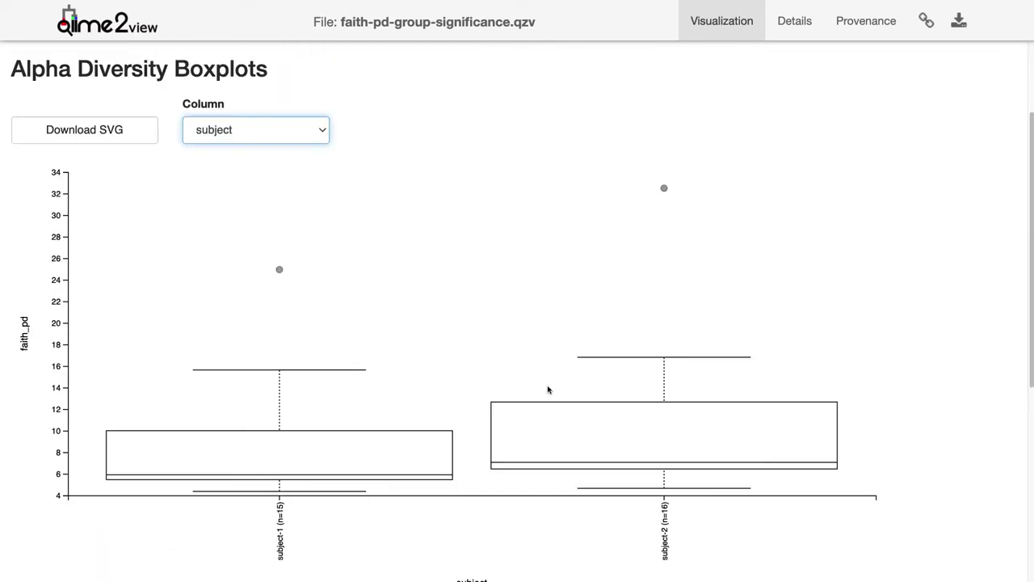
- Change the boxplot grouping column to body-site
{"action": "left_click", "coordinate": [322, 134]}
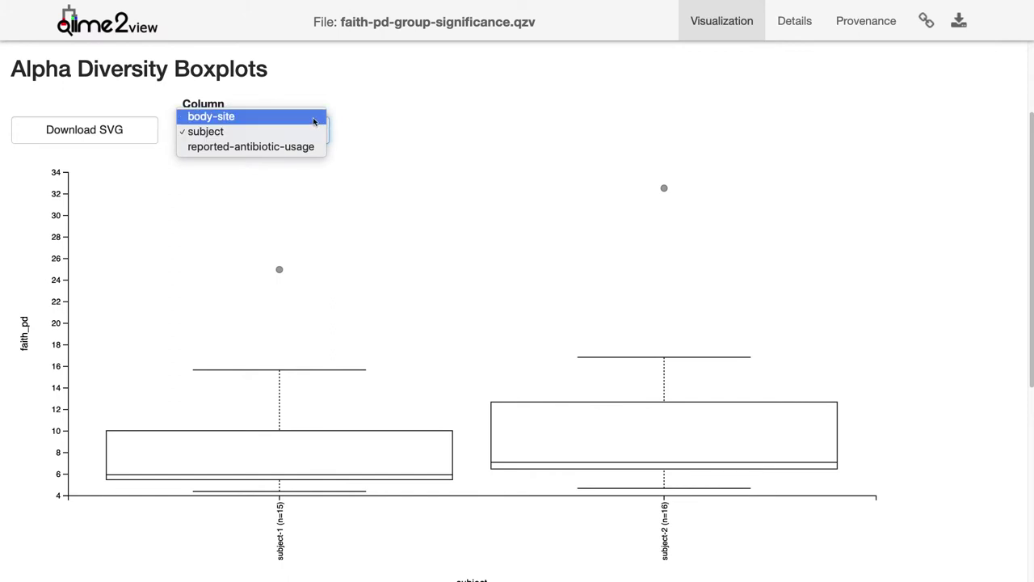
{"action": "left_click", "coordinate": [316, 118]}
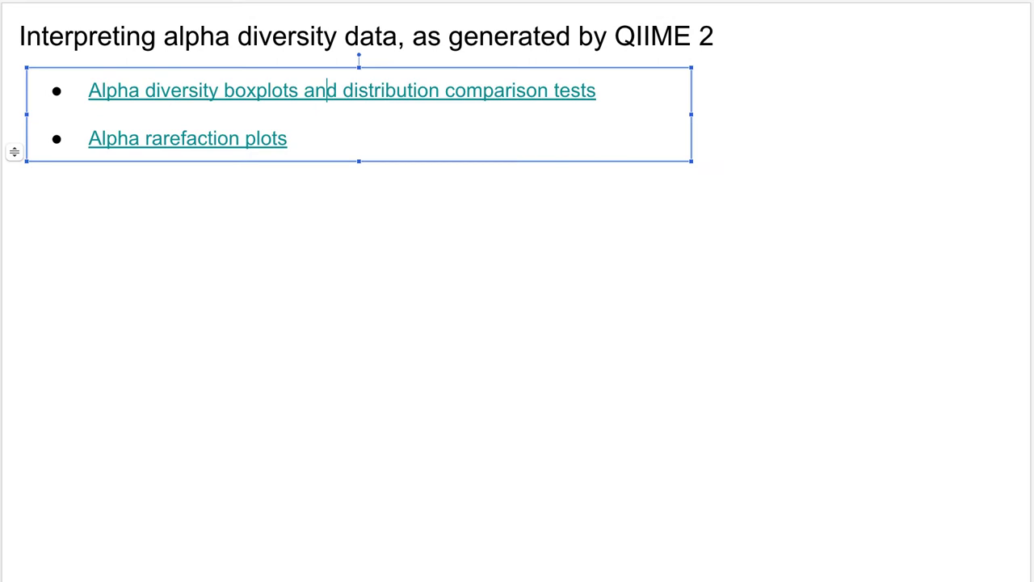
- Copy the 'Alpha rarefaction plots' link address from the slide
{"action": "left_click", "coordinate": [349, 332]}
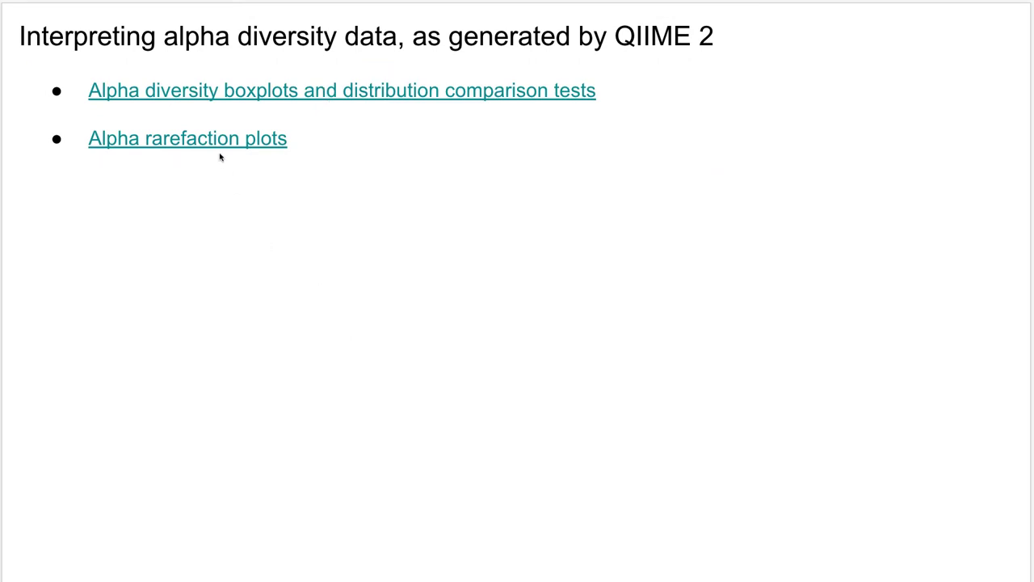
{"action": "right_click", "coordinate": [218, 146]}
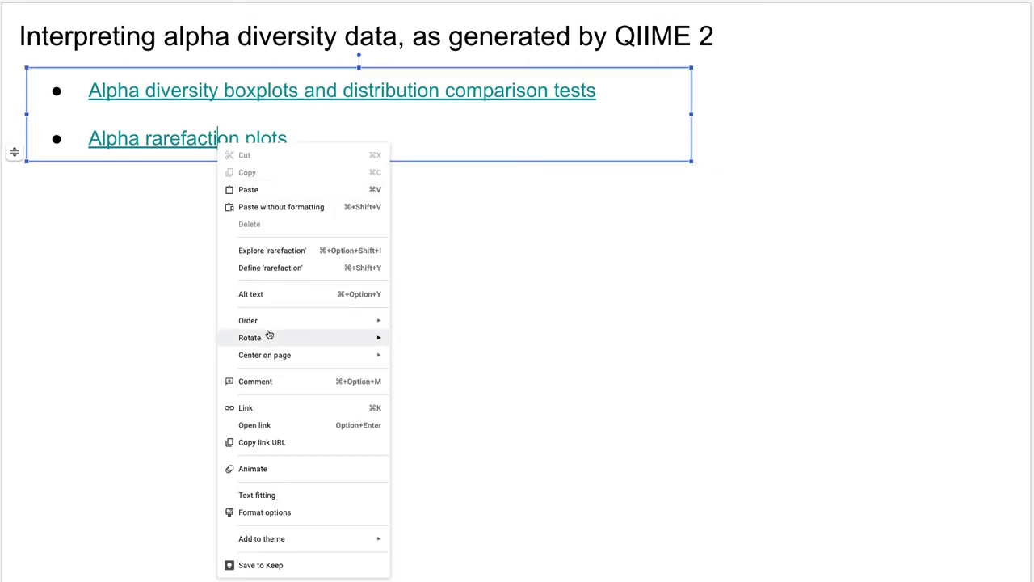
{"action": "left_click", "coordinate": [253, 443]}
{"action": "left_click", "coordinate": [193, 422]}
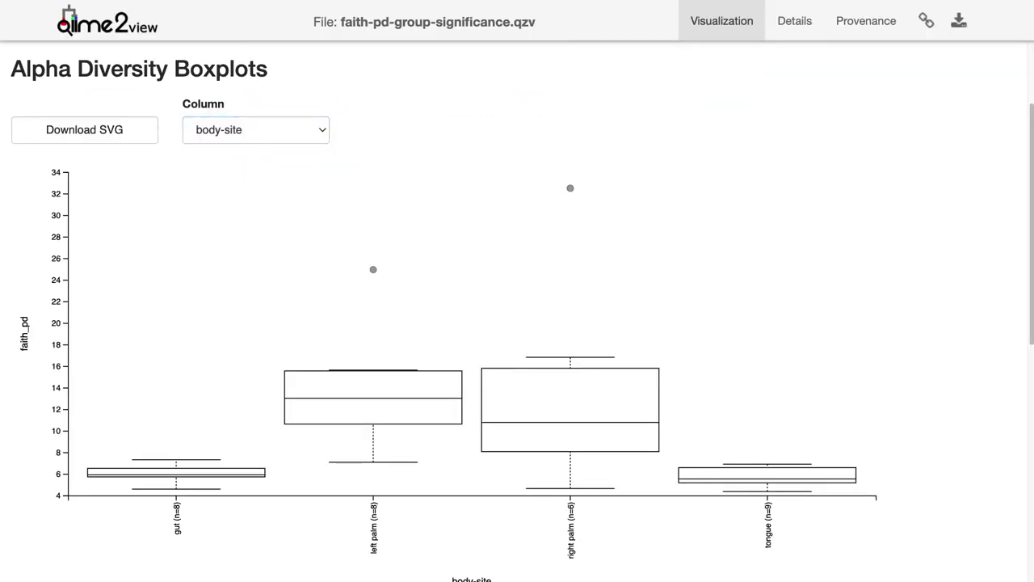
- Load the copied alpha-rarefaction.qzv link and list the sample metadata columns
{"action": "key", "text": "super+l"}
{"action": "key", "text": "super+v"}
{"action": "key", "text": "Return"}
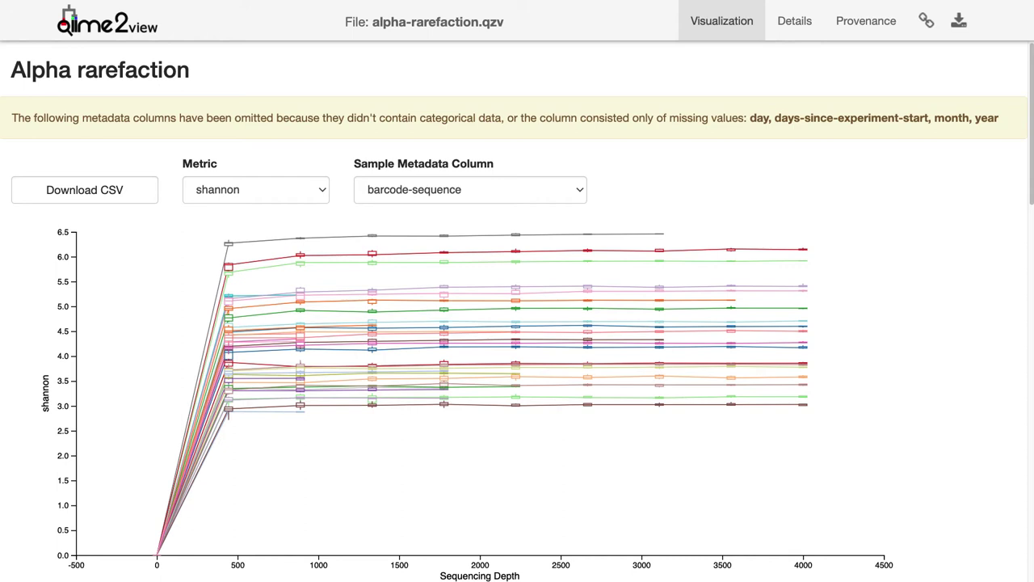
{"action": "left_click", "coordinate": [447, 188]}
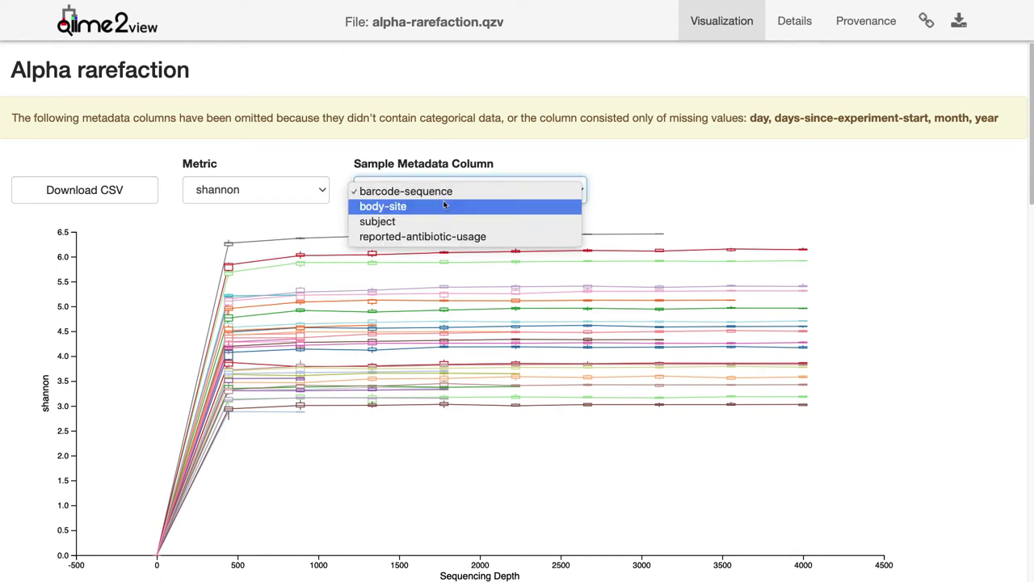
- Set the Sample Metadata Column to body-site for the Shannon curves
{"action": "left_click", "coordinate": [444, 206]}
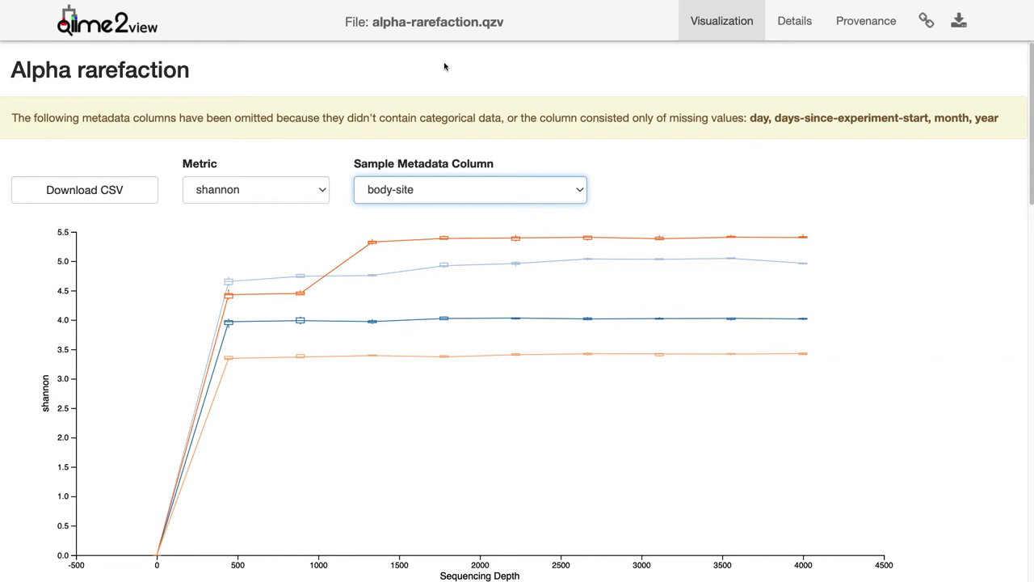
{"action": "scroll", "coordinate": [891, 349], "scroll_direction": "down", "scroll_amount": 1}
{"action": "scroll", "coordinate": [892, 349], "scroll_direction": "down", "scroll_amount": 1}
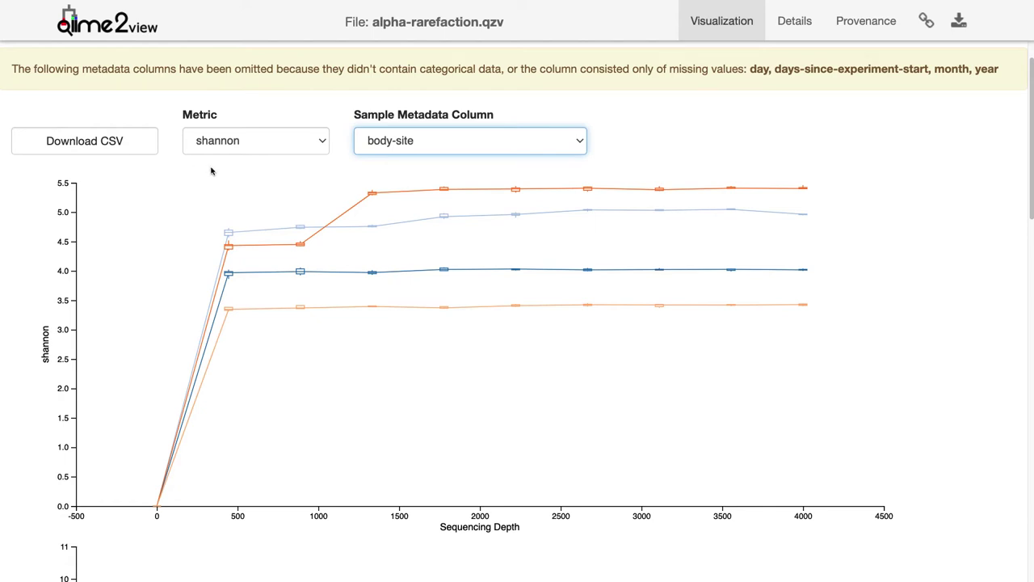
{"action": "left_click", "coordinate": [306, 140]}
- Switch the rarefaction metric from shannon to faith_pd
{"action": "left_click", "coordinate": [301, 156]}
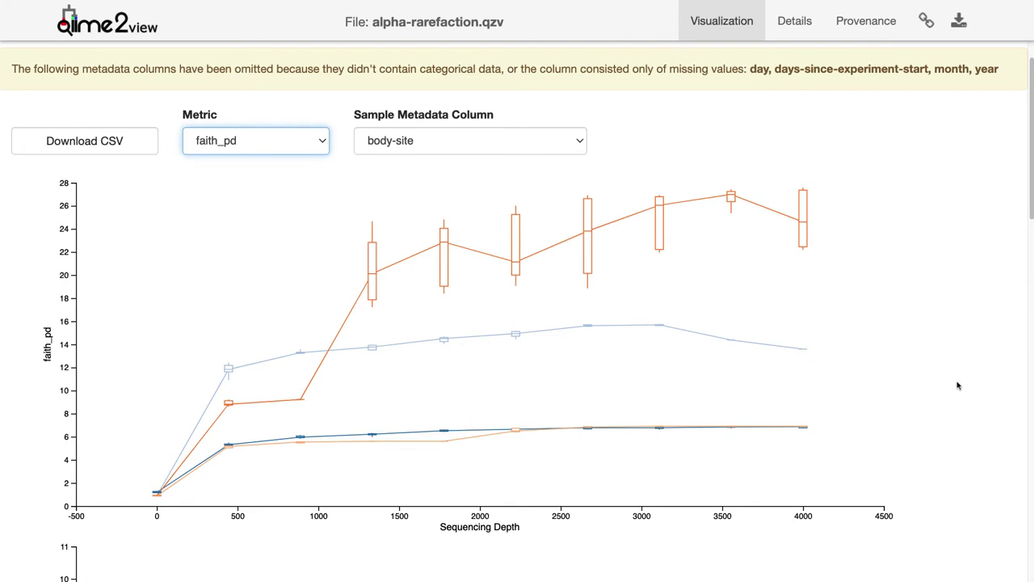
{"action": "scroll", "coordinate": [957, 385], "scroll_direction": "down", "scroll_amount": 1}
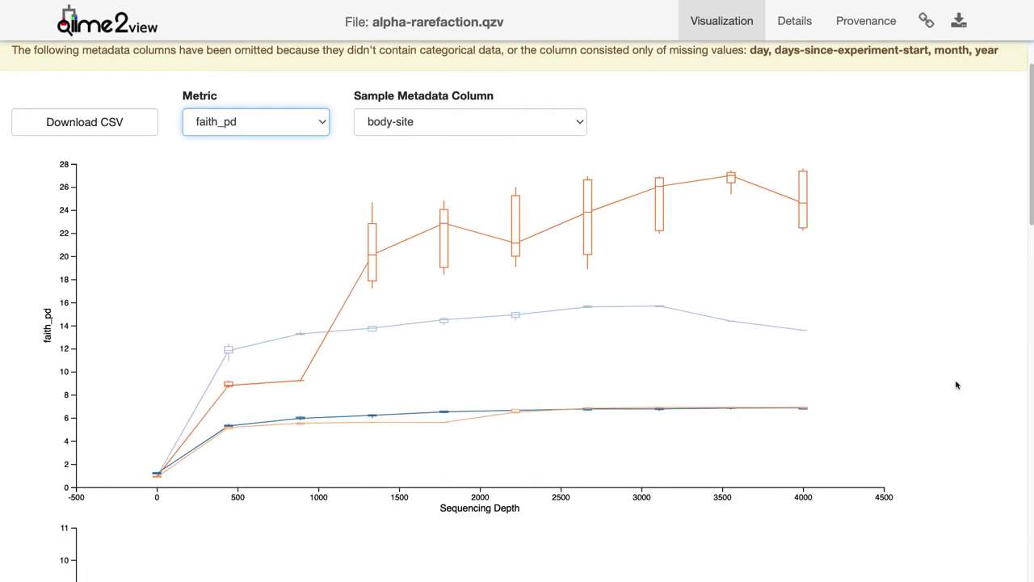
- Zoom the browser out so the body-site legend fits in view
{"action": "scroll", "coordinate": [957, 385], "scroll_direction": "down", "scroll_amount": 3}
{"action": "scroll", "coordinate": [957, 385], "scroll_direction": "up", "scroll_amount": 3}
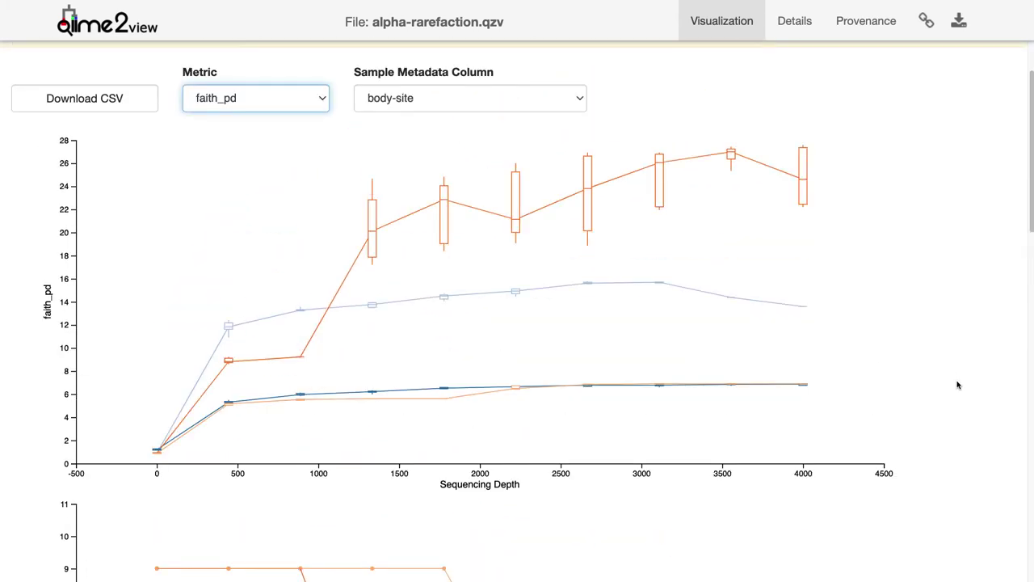
{"action": "key", "text": "ctrl+minus"}
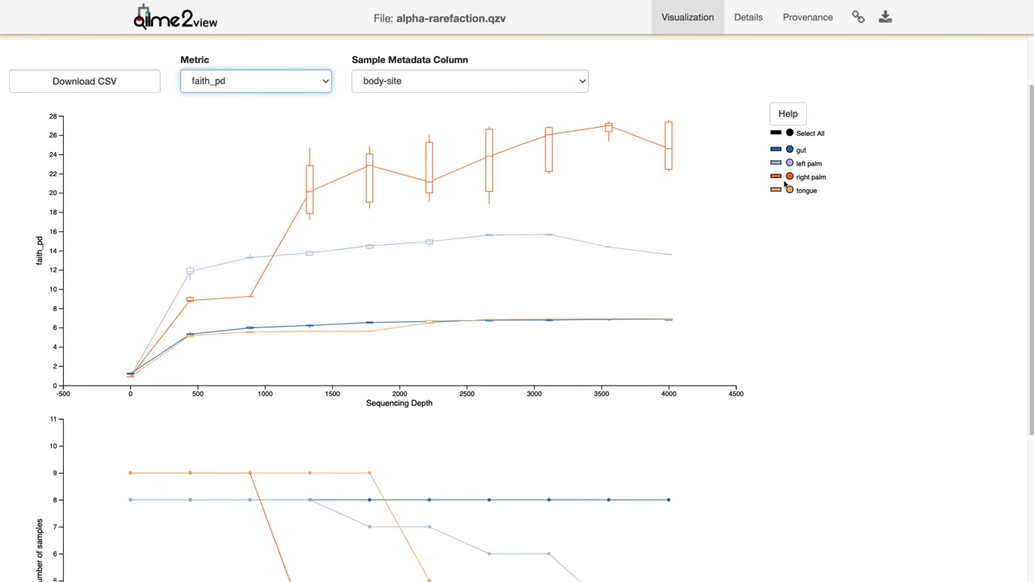
- Toggle right palm's box plots off and on repeatedly from the legend
{"action": "left_click", "coordinate": [791, 177]}
{"action": "left_click", "coordinate": [790, 177]}
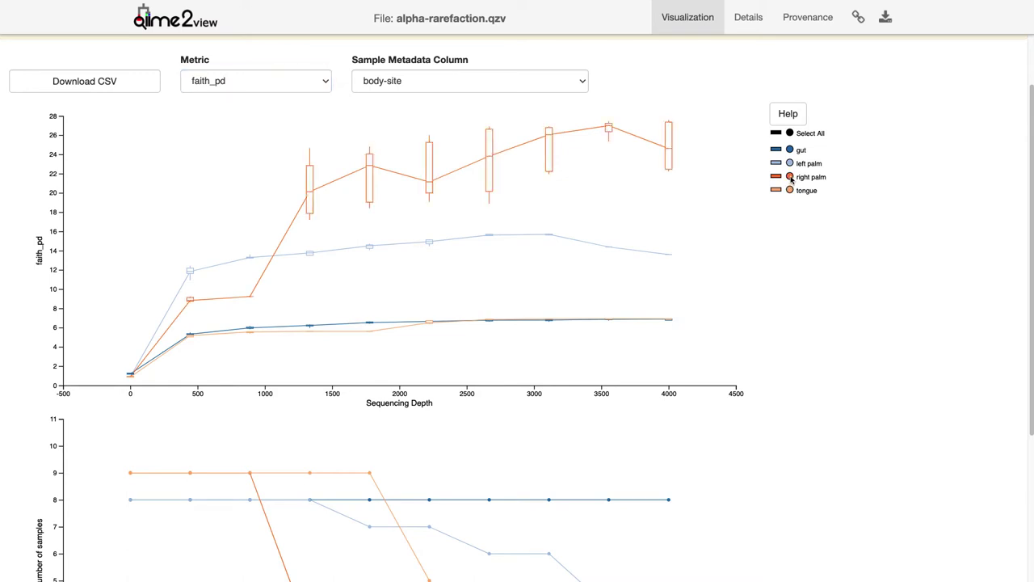
{"action": "left_click", "coordinate": [790, 177]}
{"action": "left_click", "coordinate": [790, 178]}
{"action": "left_click", "coordinate": [790, 178]}
{"action": "left_click", "coordinate": [790, 178]}
{"action": "left_click", "coordinate": [791, 178]}
{"action": "left_click", "coordinate": [790, 178]}
- Toggle left palm's box plots off and on several times
{"action": "left_click", "coordinate": [790, 165]}
{"action": "left_click", "coordinate": [791, 164]}
{"action": "left_click", "coordinate": [790, 164]}
{"action": "left_click", "coordinate": [790, 164]}
{"action": "double_click", "coordinate": [780, 164]}
{"action": "left_click", "coordinate": [791, 163]}
{"action": "left_click", "coordinate": [791, 164]}
- Toggle the gut and tongue box plots, leaving the tongue curves hidden
{"action": "double_click", "coordinate": [792, 151]}
{"action": "left_click", "coordinate": [791, 151]}
{"action": "left_click", "coordinate": [791, 151]}
{"action": "left_click", "coordinate": [789, 190]}
{"action": "double_click", "coordinate": [789, 191]}
{"action": "left_click", "coordinate": [778, 191]}
{"action": "scroll", "coordinate": [304, 321], "scroll_direction": "down", "scroll_amount": 2}
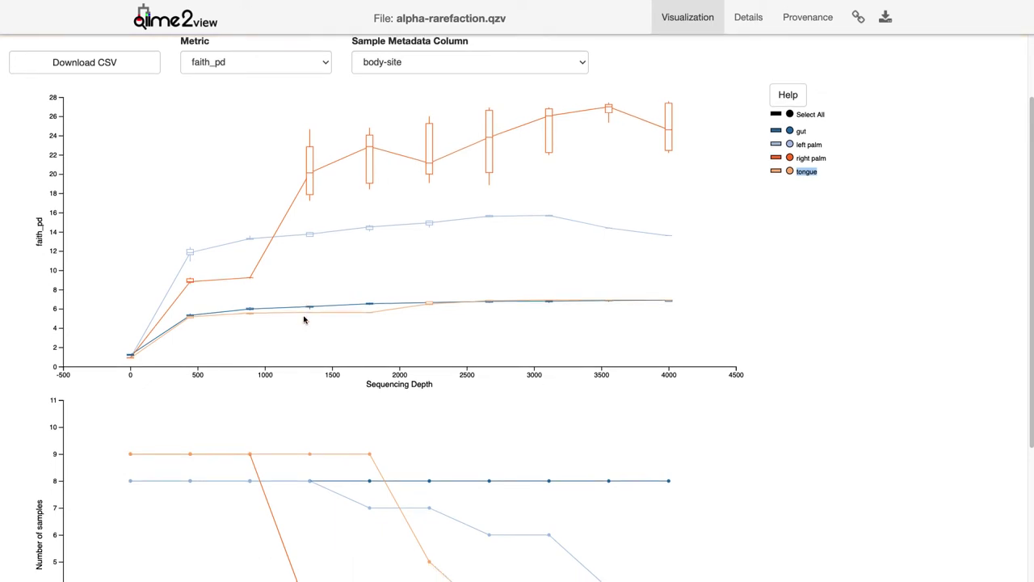
{"action": "scroll", "coordinate": [304, 320], "scroll_direction": "down", "scroll_amount": 4}
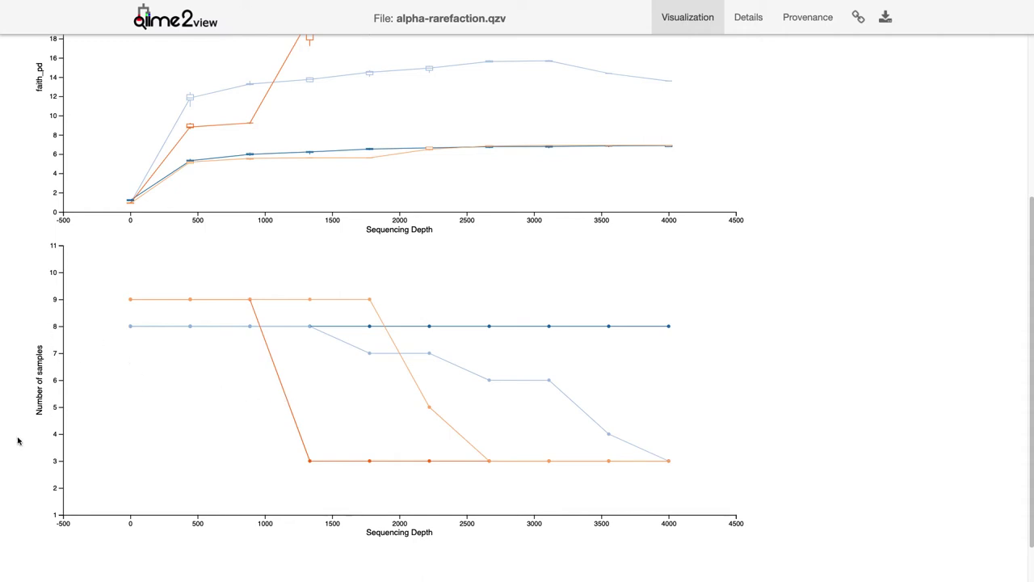
{"action": "scroll", "coordinate": [306, 421], "scroll_direction": "up", "scroll_amount": 1}
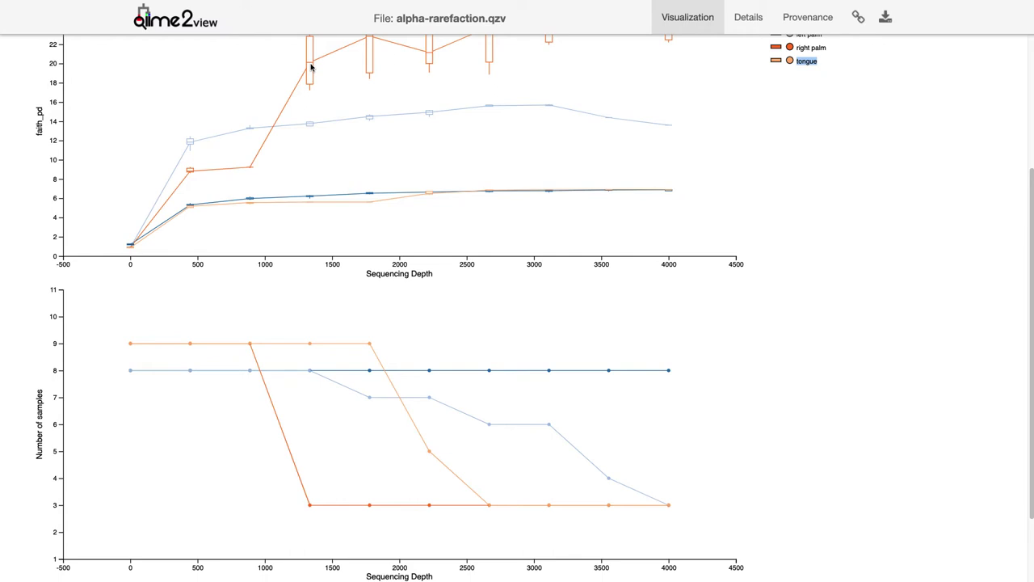
{"action": "scroll", "coordinate": [312, 145], "scroll_direction": "up", "scroll_amount": 1}
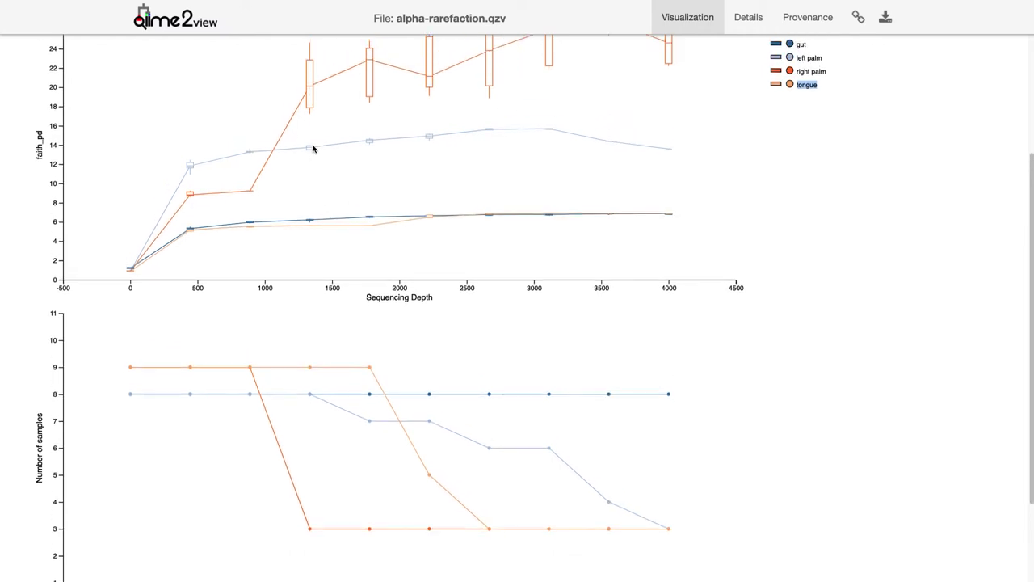
{"action": "left_click", "coordinate": [779, 71]}
{"action": "left_click", "coordinate": [778, 71]}
{"action": "scroll", "coordinate": [351, 165], "scroll_direction": "down", "scroll_amount": 1}
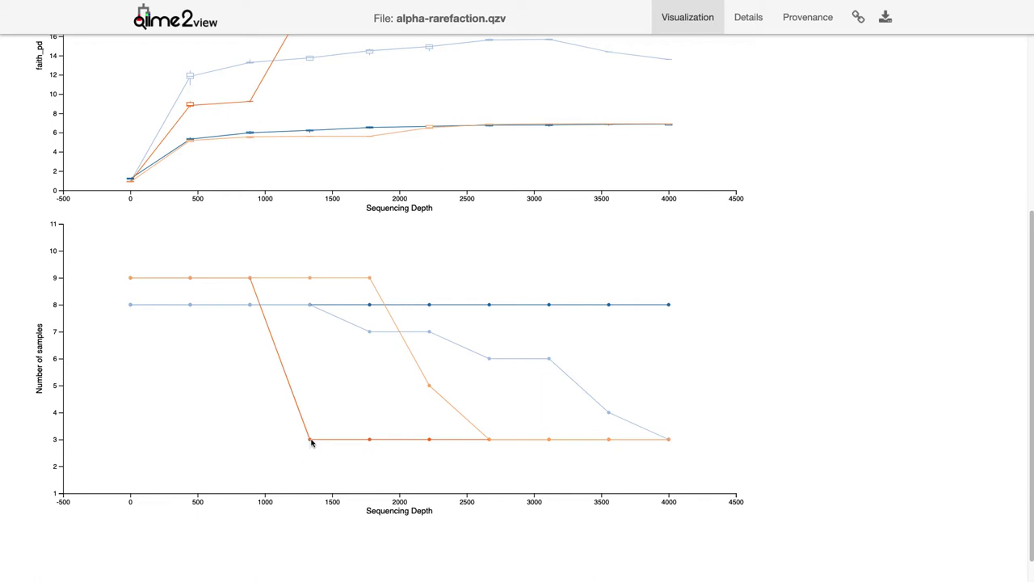
{"action": "scroll", "coordinate": [312, 442], "scroll_direction": "up", "scroll_amount": 2}
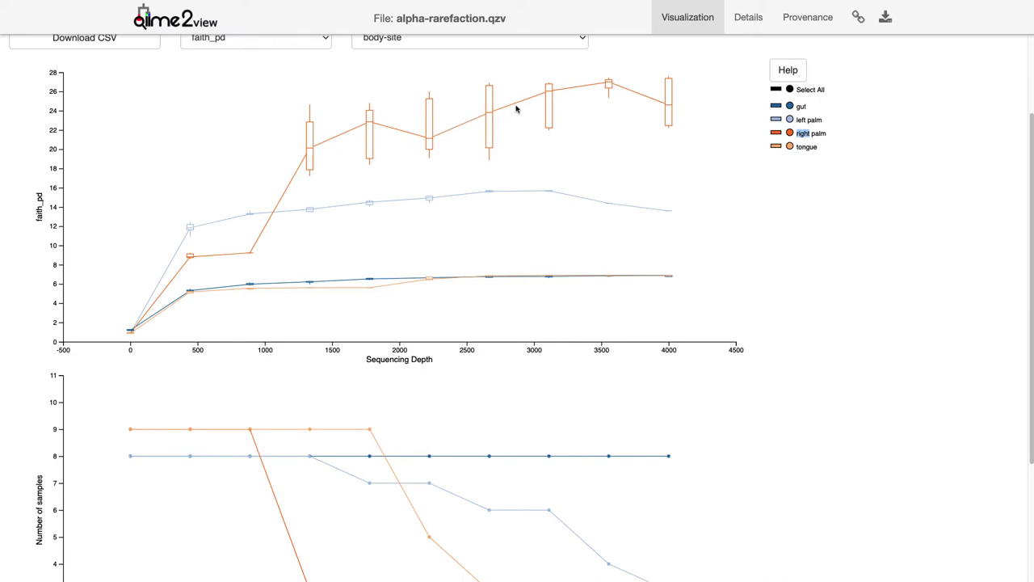
- Hide and then restore the right palm lines in both faith_pd charts
{"action": "left_click", "coordinate": [778, 133]}
{"action": "double_click", "coordinate": [779, 135]}
{"action": "scroll", "coordinate": [659, 299], "scroll_direction": "up", "scroll_amount": 3}
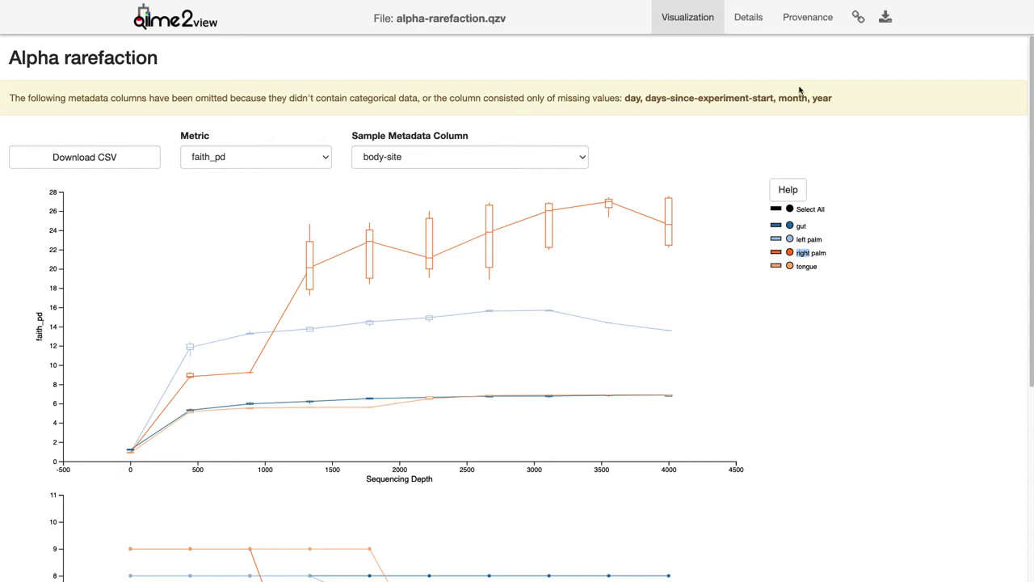
- Show the Provenance graph and drag the phylogeny and bottom nodes apart
{"action": "left_click", "coordinate": [808, 22]}
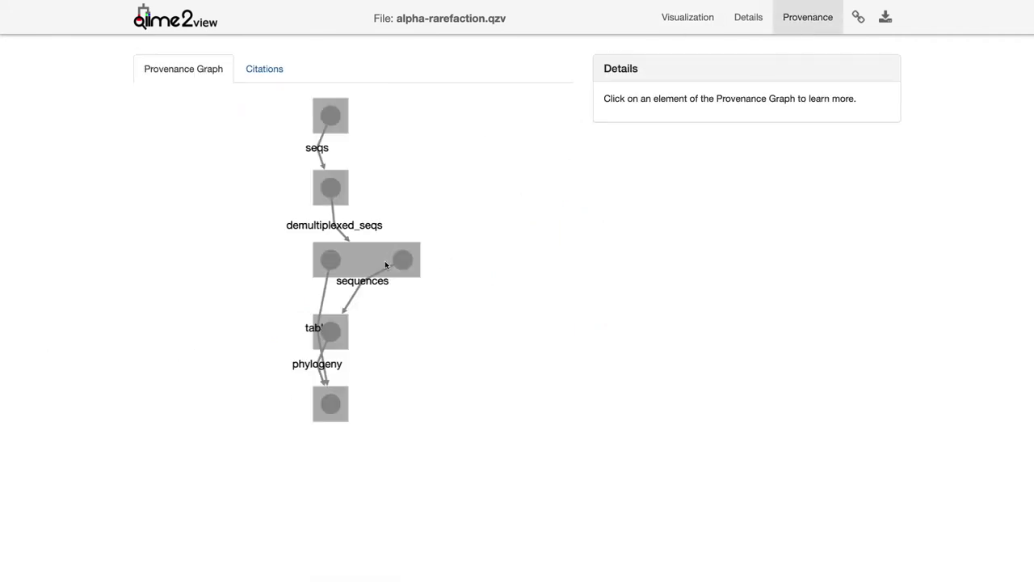
{"action": "left_click_drag", "start_coordinate": [348, 327], "coordinate": [391, 330]}
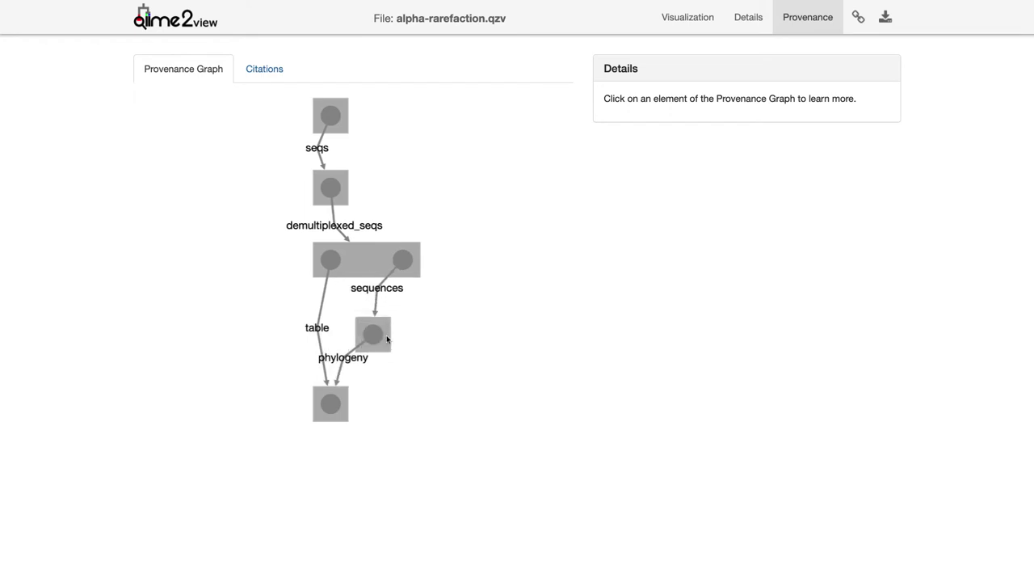
{"action": "left_click_drag", "start_coordinate": [348, 400], "coordinate": [345, 393]}
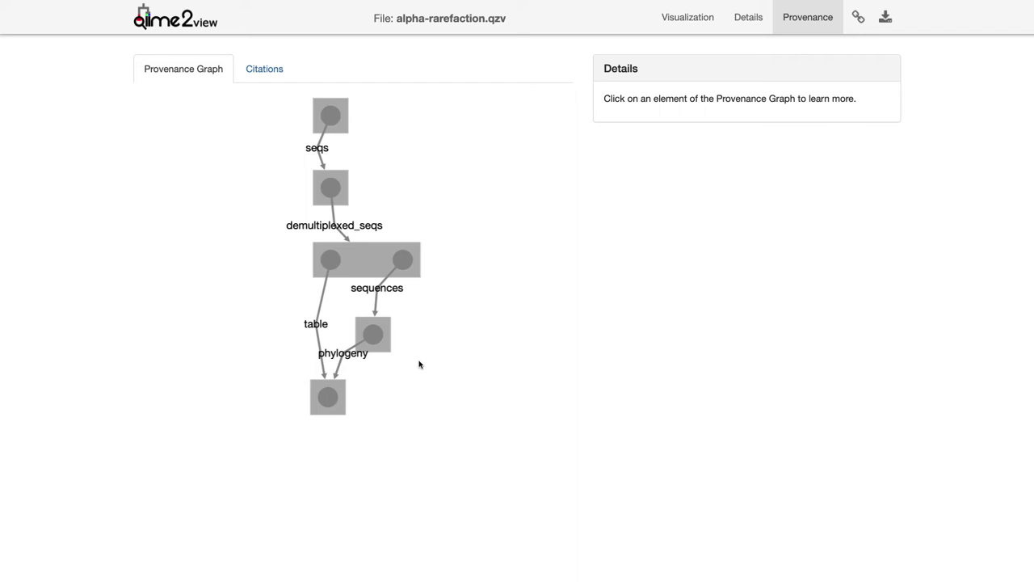
- Check the final result's details (type Visualization), then view its producing action
{"action": "left_click", "coordinate": [331, 400]}
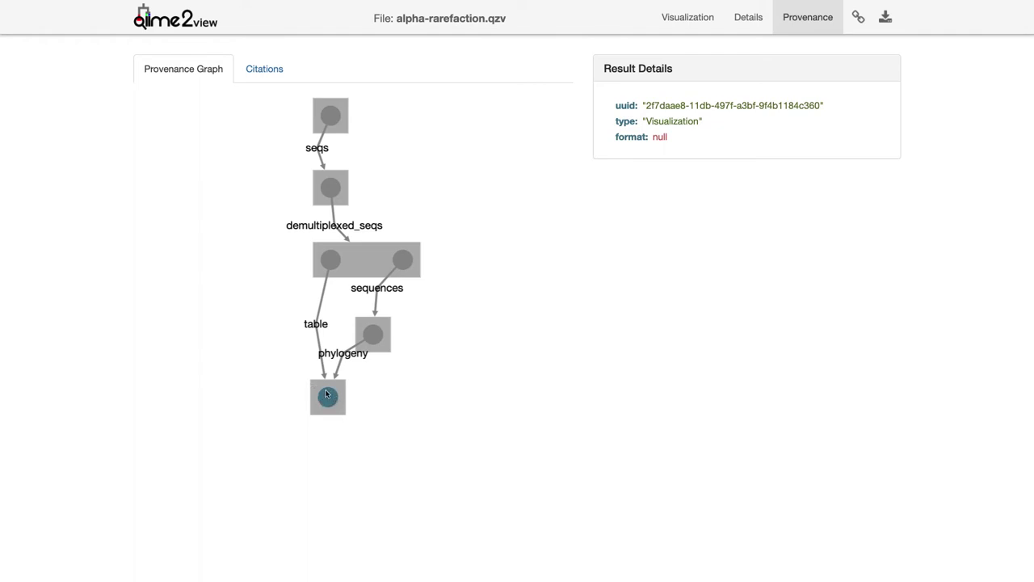
{"action": "double_click", "coordinate": [663, 121]}
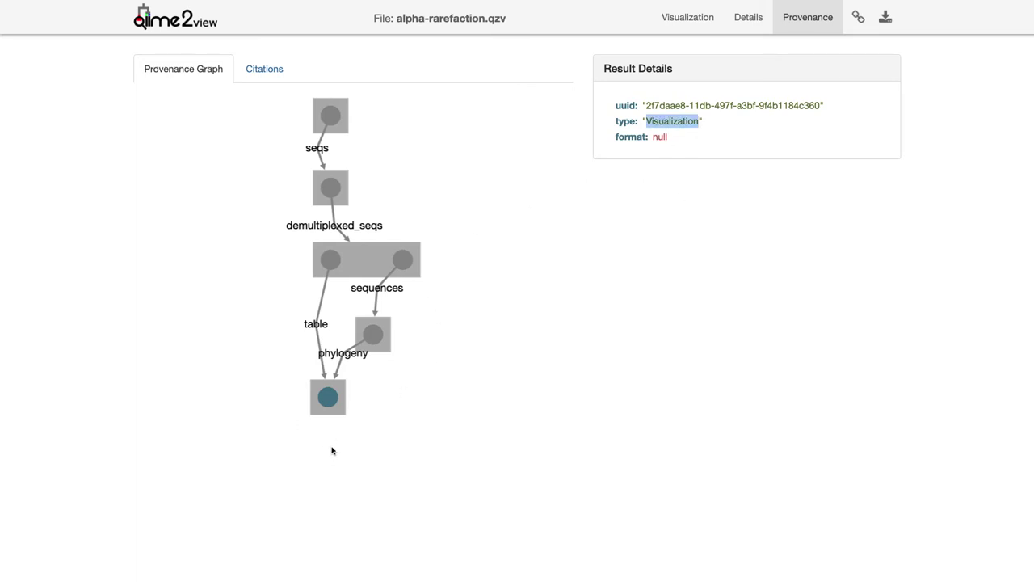
{"action": "left_click", "coordinate": [339, 386]}
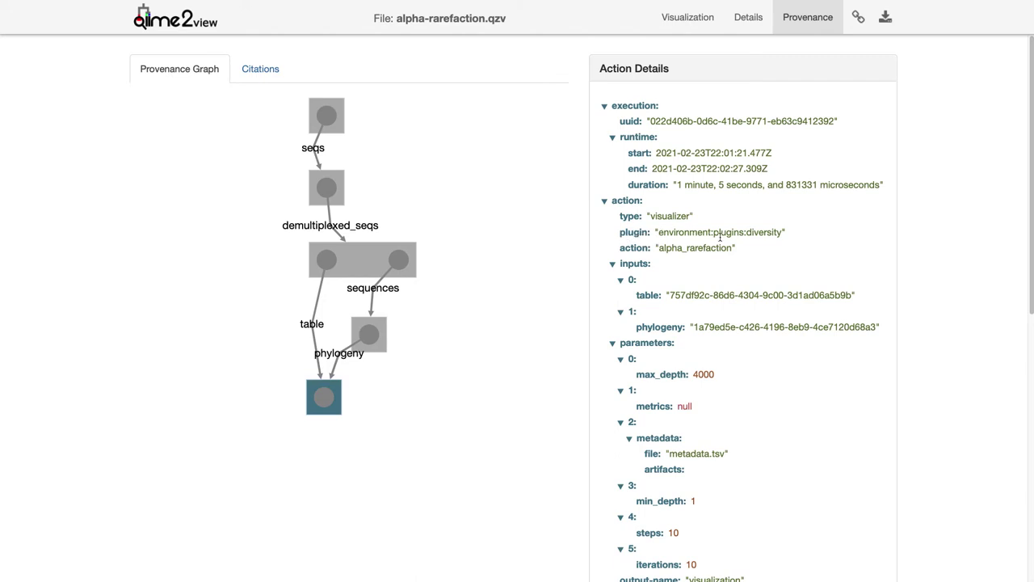
- Review the alpha_rarefaction Action Details, from the diversity plugin down to its parameters
{"action": "double_click", "coordinate": [760, 231]}
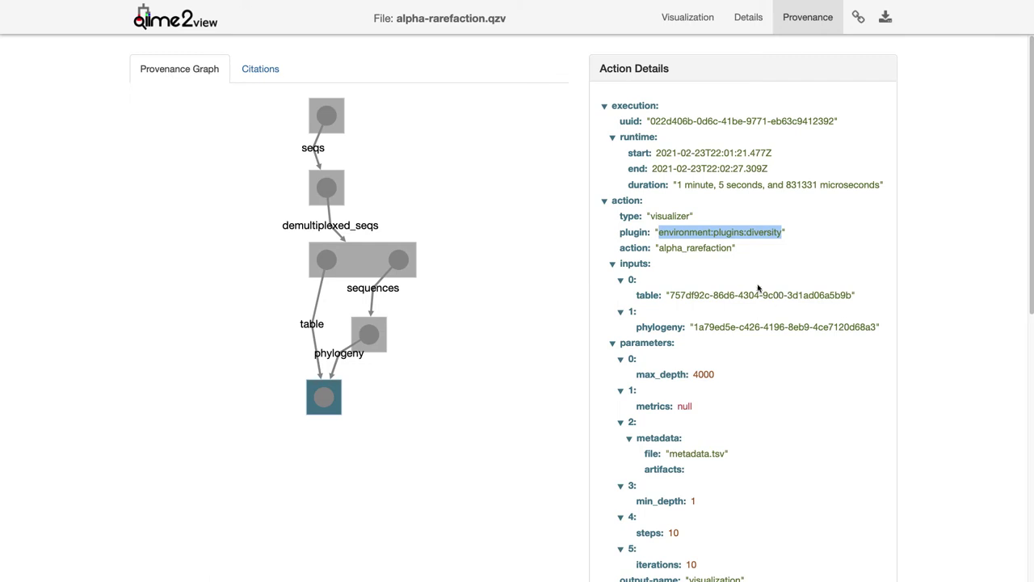
{"action": "left_click", "coordinate": [669, 243]}
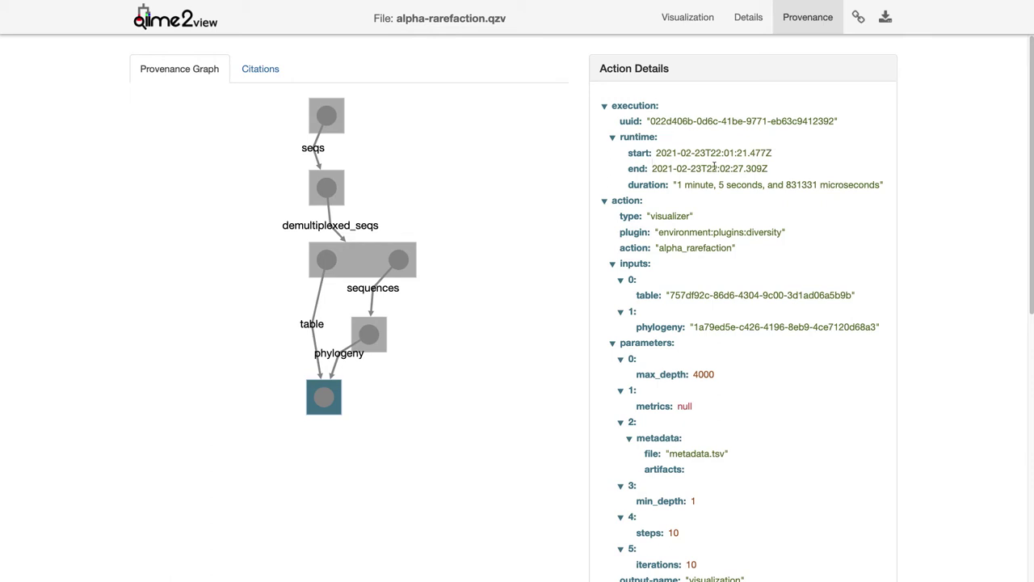
{"action": "scroll", "coordinate": [778, 446], "scroll_direction": "down", "scroll_amount": 5}
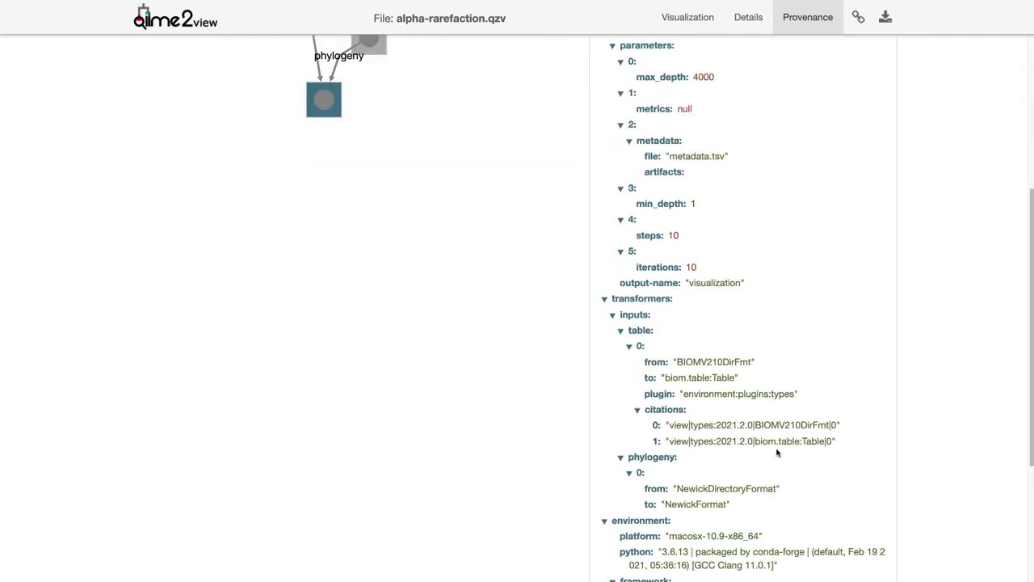
{"action": "scroll", "coordinate": [777, 452], "scroll_direction": "down", "scroll_amount": 3}
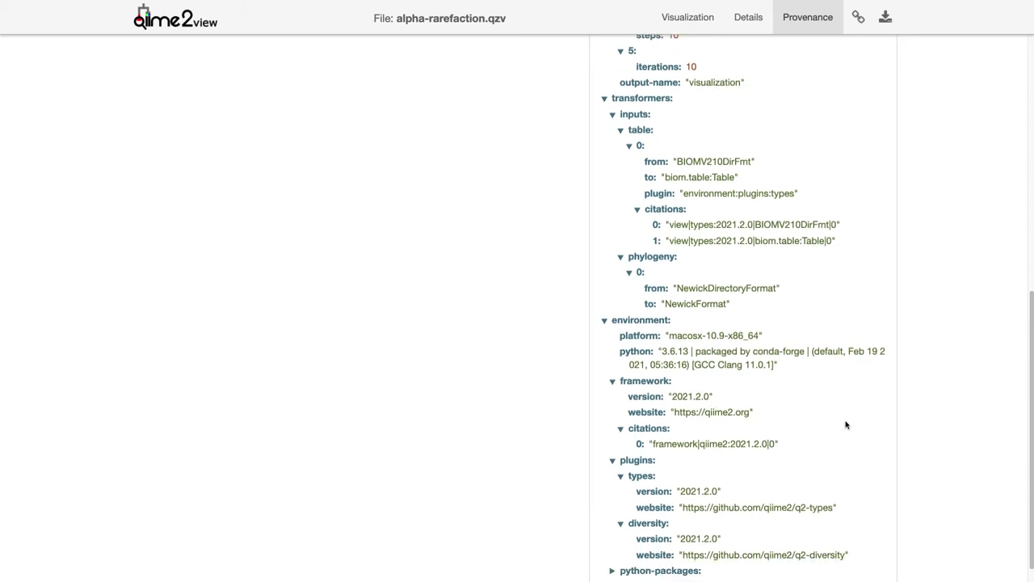
{"action": "scroll", "coordinate": [847, 424], "scroll_direction": "up", "scroll_amount": 2}
{"action": "scroll", "coordinate": [846, 425], "scroll_direction": "down", "scroll_amount": 1}
{"action": "scroll", "coordinate": [846, 424], "scroll_direction": "down", "scroll_amount": 1}
{"action": "scroll", "coordinate": [846, 422], "scroll_direction": "up", "scroll_amount": 10}
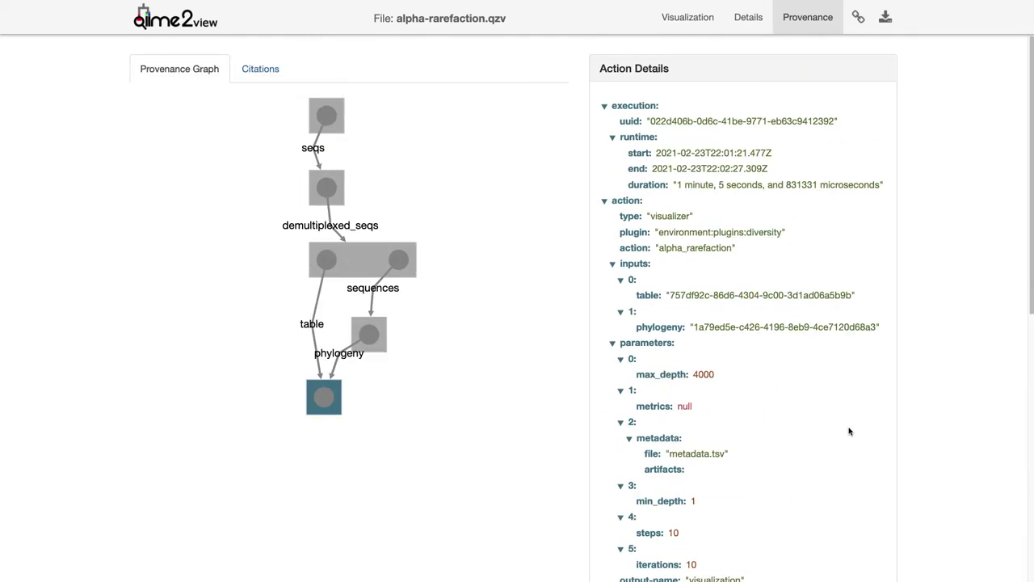
- Inspect the details of the phylogeny, denoise_single, demultiplexing and sequence import provenance nodes
{"action": "left_click", "coordinate": [383, 329]}
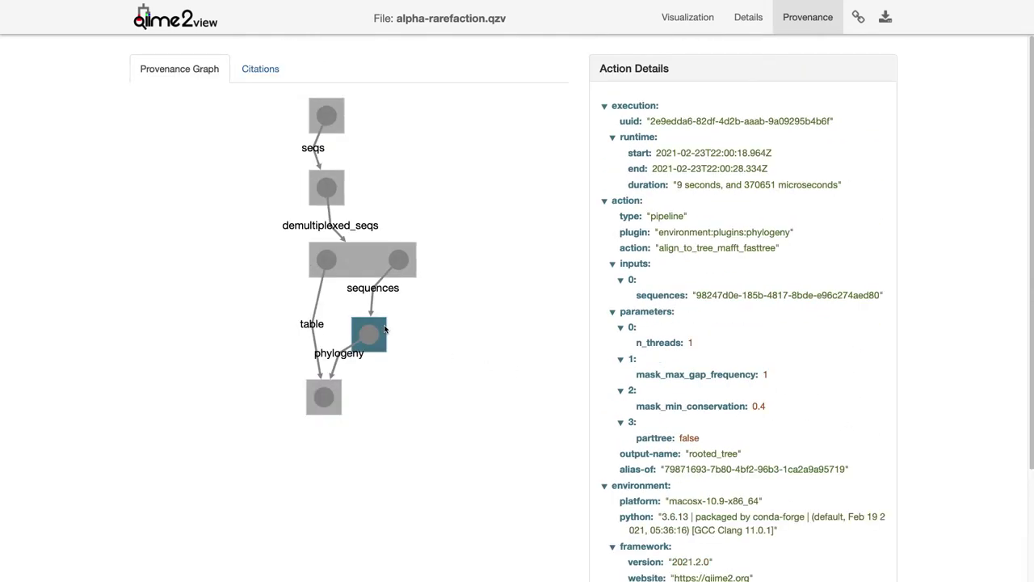
{"action": "left_click", "coordinate": [360, 266]}
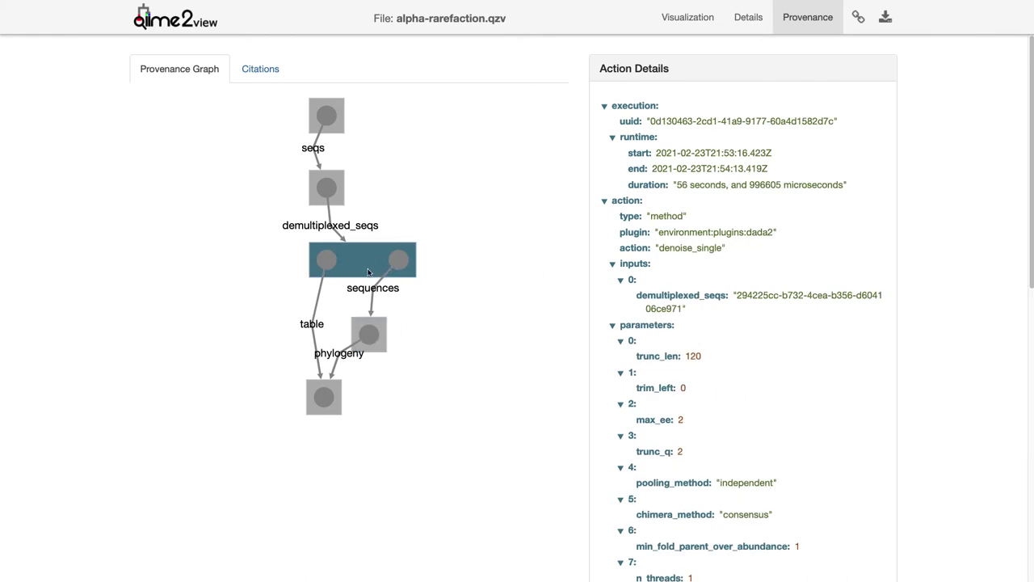
{"action": "left_click", "coordinate": [341, 203]}
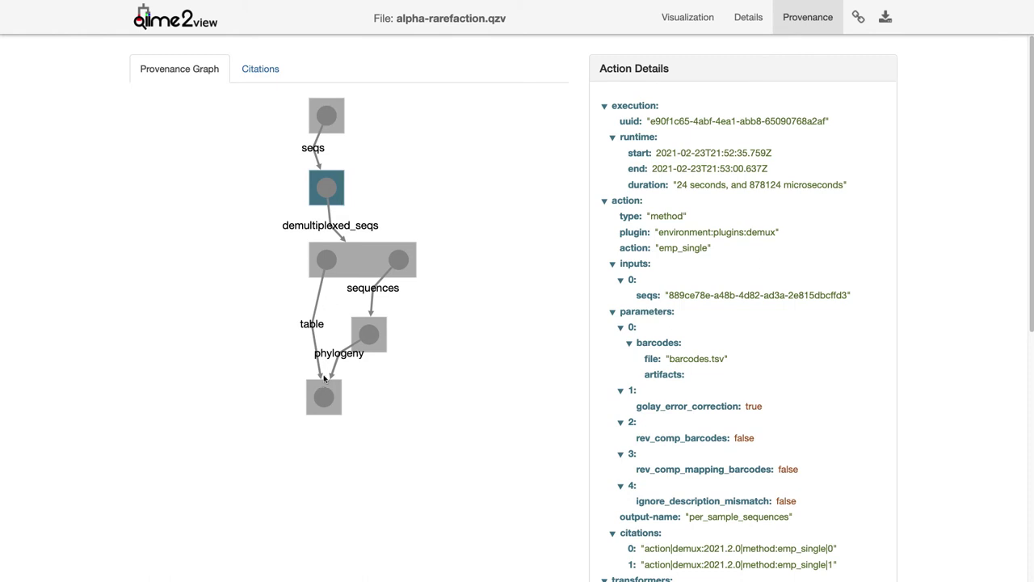
{"action": "left_click", "coordinate": [337, 132]}
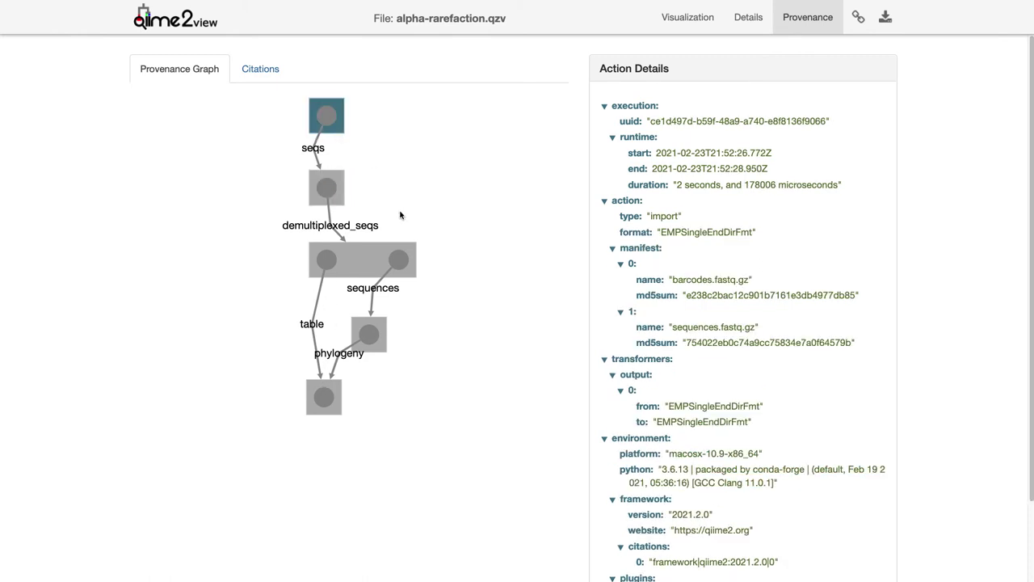
- Highlight the import action type, clear the selection, and return to the QIIME 2 View home page
{"action": "double_click", "coordinate": [664, 217]}
{"action": "left_click", "coordinate": [518, 210]}
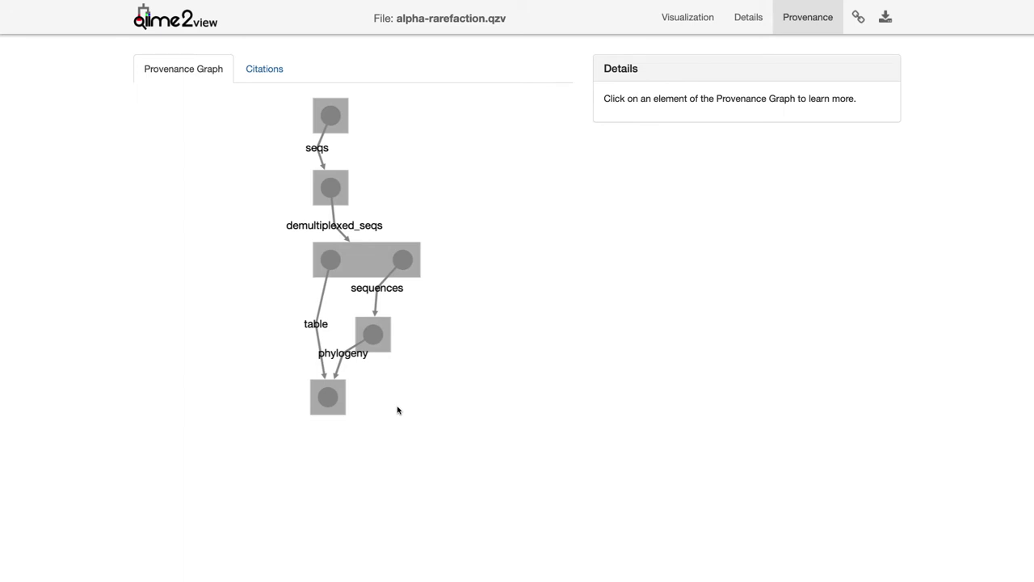
{"action": "left_click", "coordinate": [195, 23]}
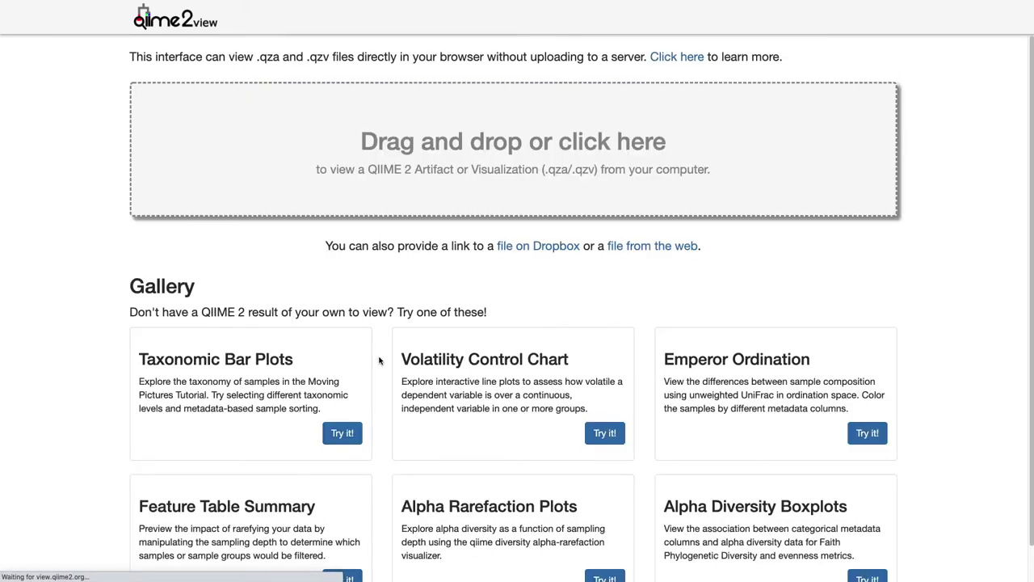
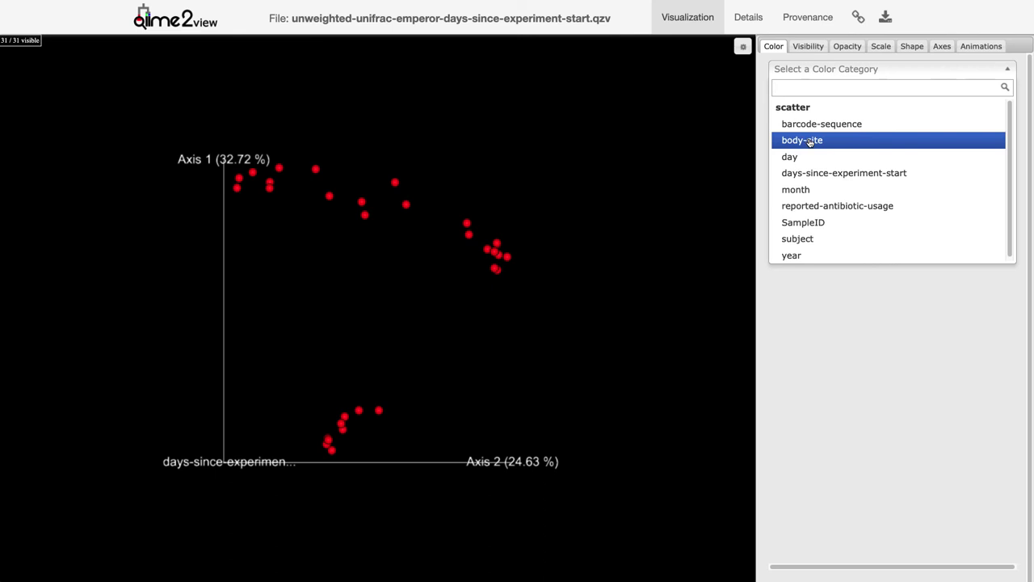
- Colour the Emperor points by body-site, briefly try subject, then switch back to body-site
{"action": "left_click", "coordinate": [808, 140]}
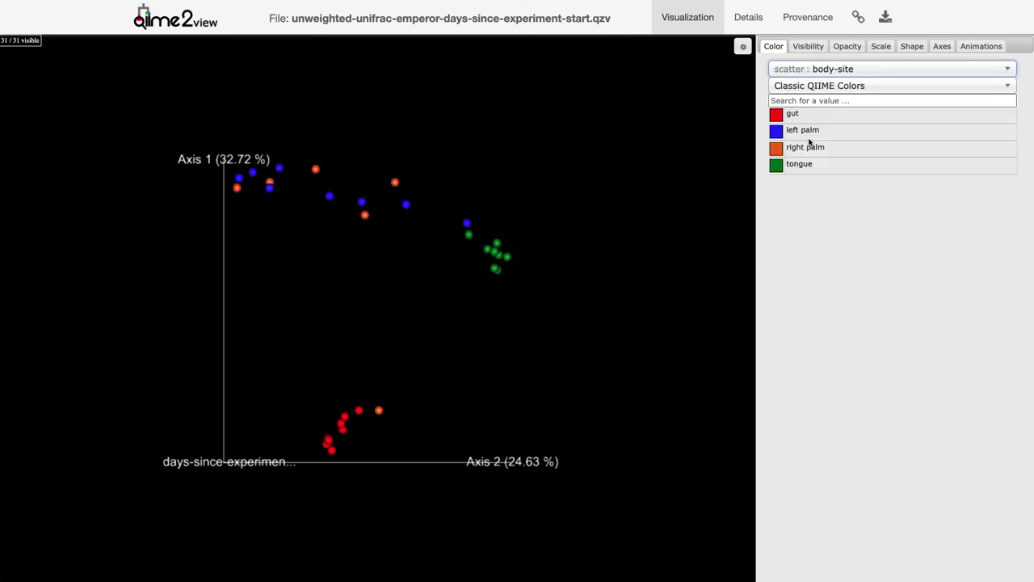
{"action": "left_click", "coordinate": [823, 71]}
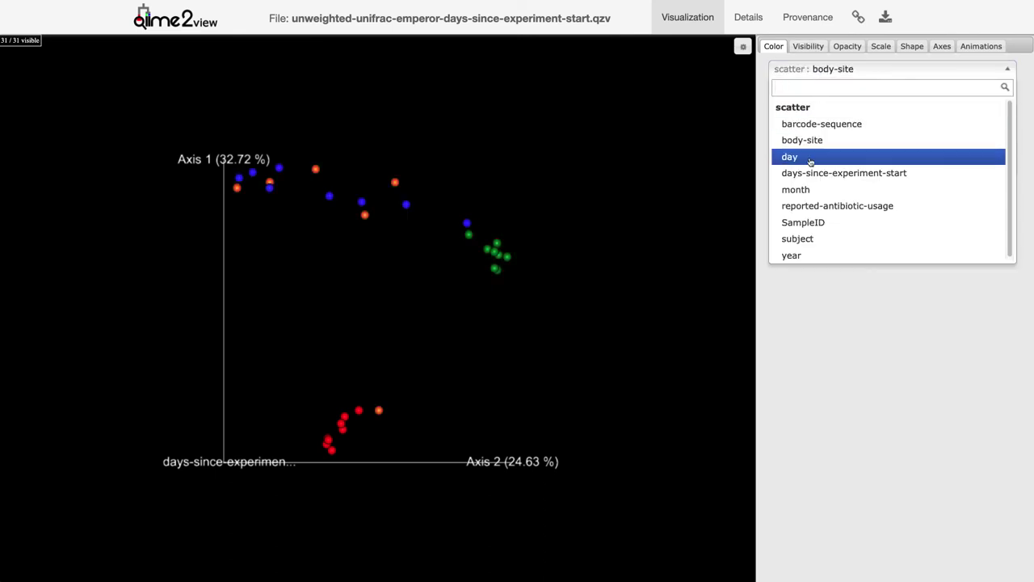
{"action": "left_click", "coordinate": [833, 238]}
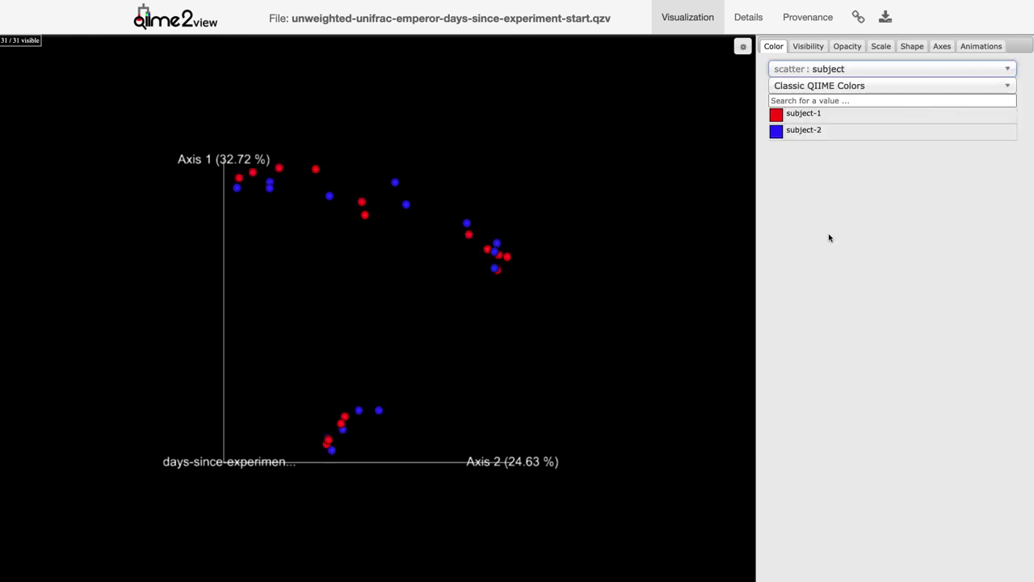
{"action": "left_click", "coordinate": [828, 69]}
{"action": "left_click", "coordinate": [810, 143]}
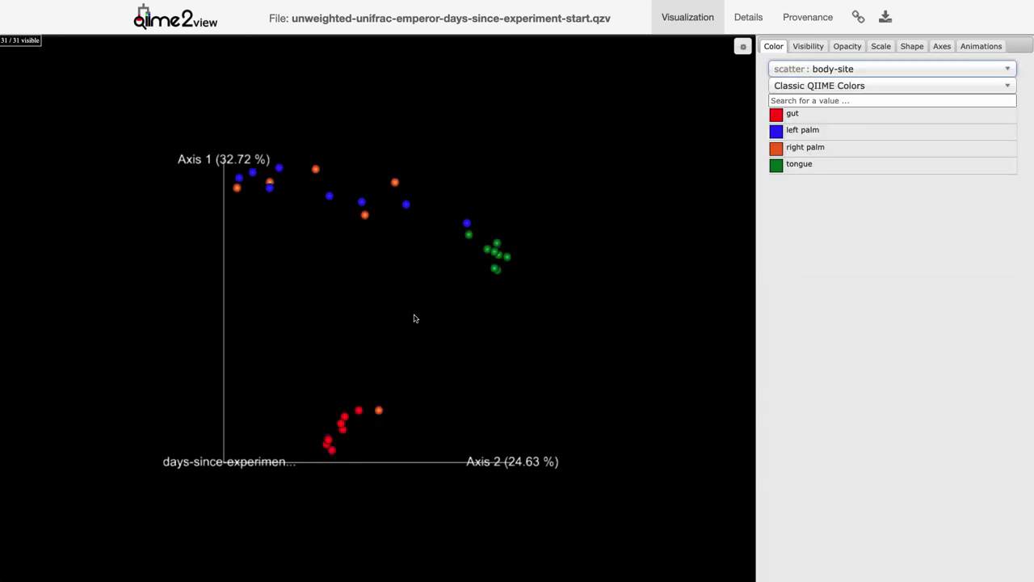
- Rotate the body-site-coloured plot slightly to look over the gut, palm and tongue clusters
{"action": "left_click_drag", "start_coordinate": [415, 318], "coordinate": [410, 320]}
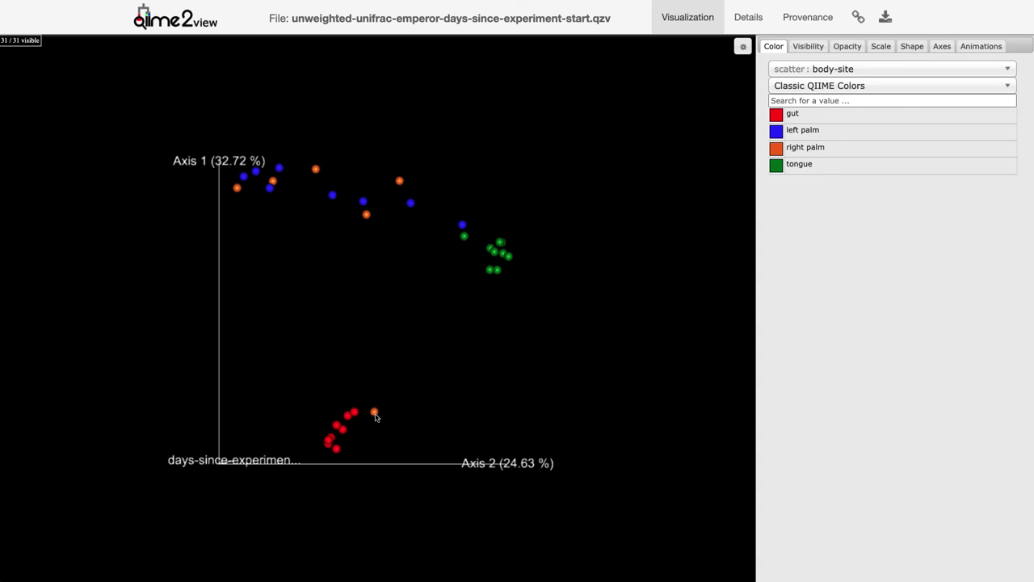
{"action": "mouse_move", "coordinate": [379, 421]}
- Rotate the 3D plot so the days-since-experiment-start axis lies horizontal and Axis 1 stands upright
{"action": "left_click_drag", "start_coordinate": [560, 363], "coordinate": [339, 382]}
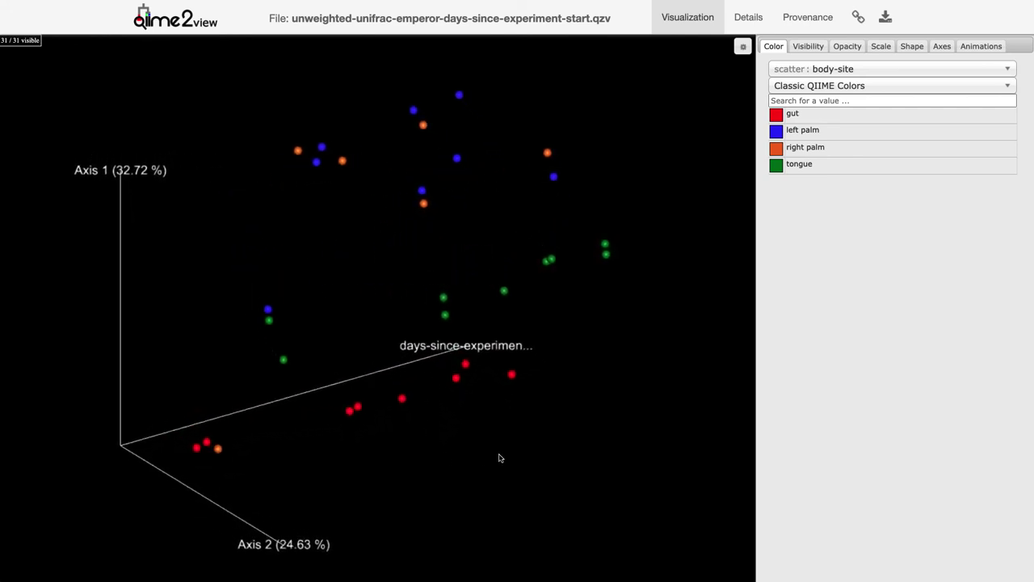
{"action": "left_click_drag", "start_coordinate": [499, 459], "coordinate": [448, 364]}
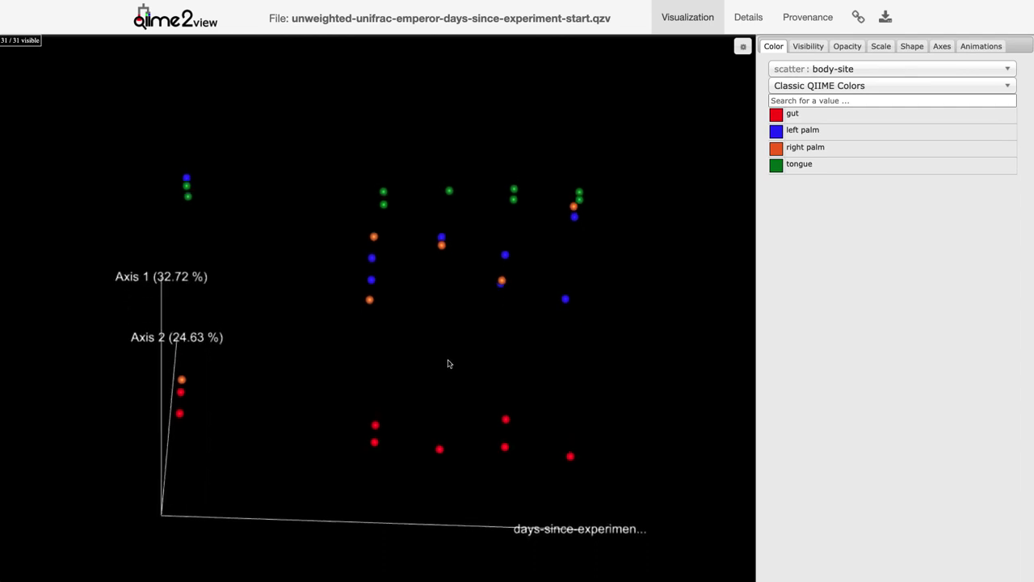
{"action": "left_click_drag", "start_coordinate": [295, 390], "coordinate": [298, 451]}
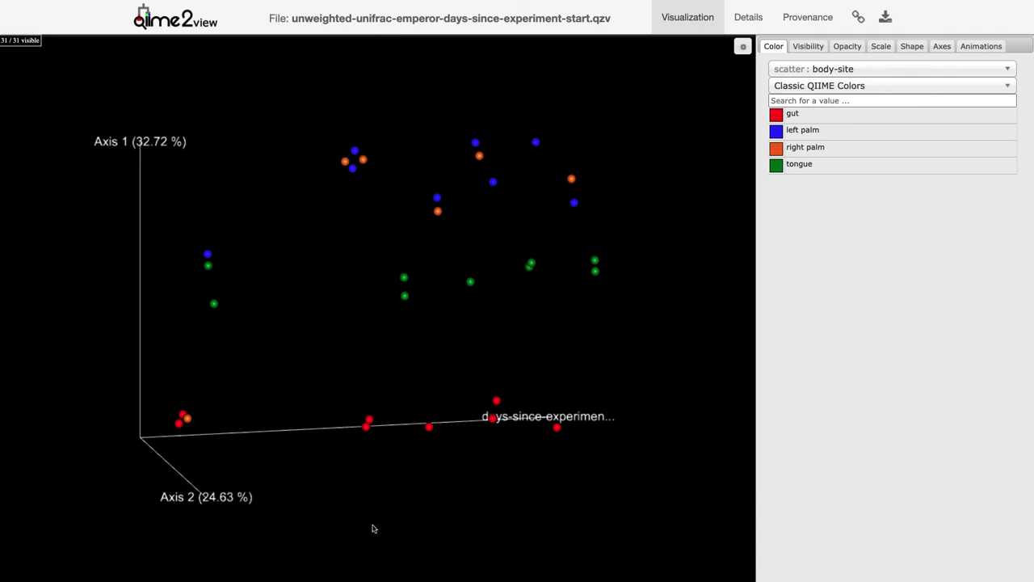
- Nudge the 3D rotation, then turn the plot back to the front-on Axis 1/Axis 2 view
{"action": "mouse_move", "coordinate": [382, 496]}
{"action": "left_mouse_down"}
{"action": "mouse_move", "coordinate": [371, 489]}
{"action": "mouse_move", "coordinate": [384, 490]}
{"action": "mouse_move", "coordinate": [384, 478]}
{"action": "mouse_move", "coordinate": [390, 482]}
{"action": "mouse_move", "coordinate": [374, 494]}
{"action": "mouse_move", "coordinate": [393, 498]}
{"action": "left_mouse_up"}
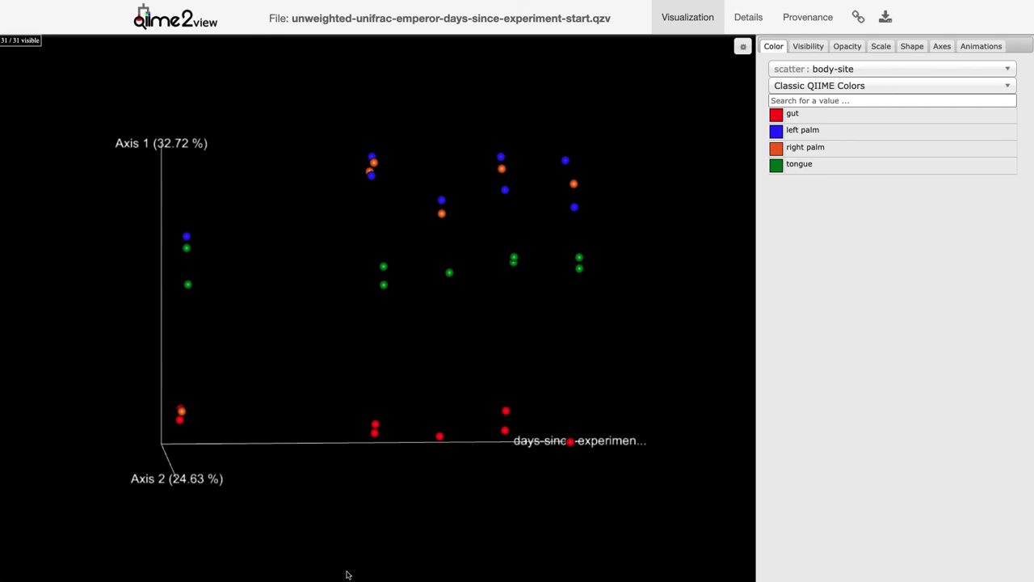
{"action": "left_click_drag", "start_coordinate": [354, 536], "coordinate": [369, 536]}
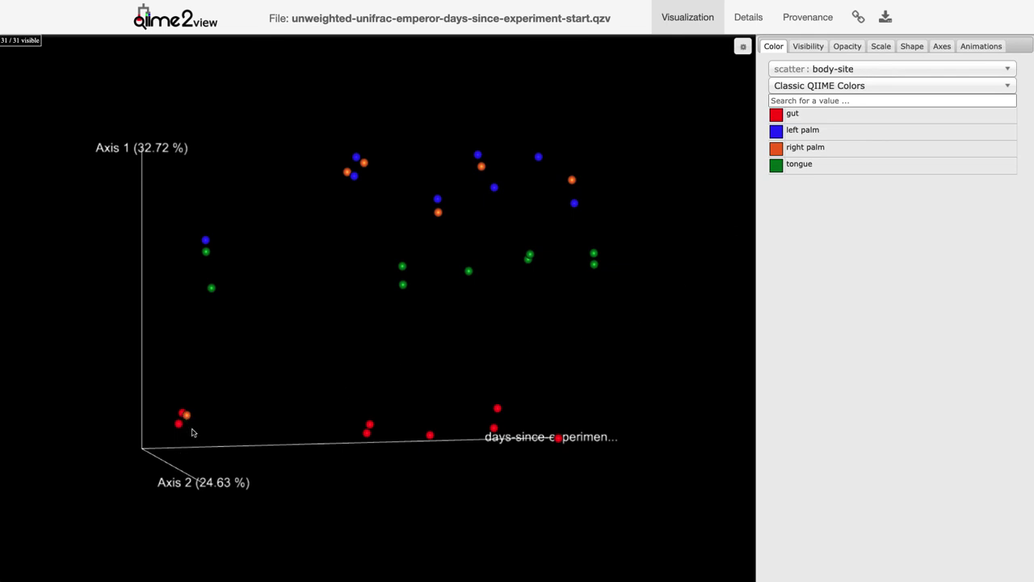
{"action": "left_click_drag", "start_coordinate": [192, 433], "coordinate": [312, 422]}
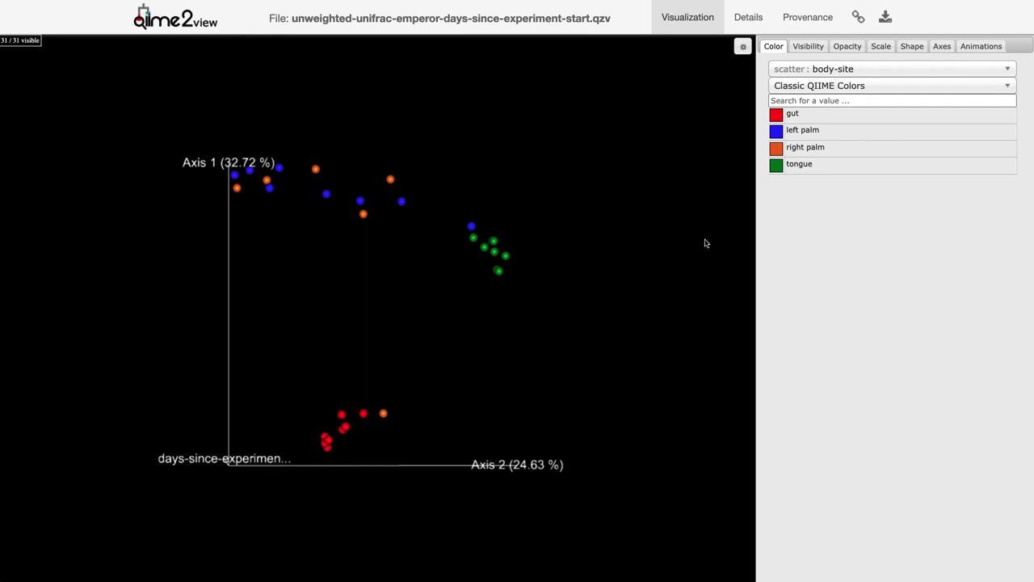
- Set the Visibility category to reported-antibiotic-usage, listing No and Yes
{"action": "left_click", "coordinate": [817, 50]}
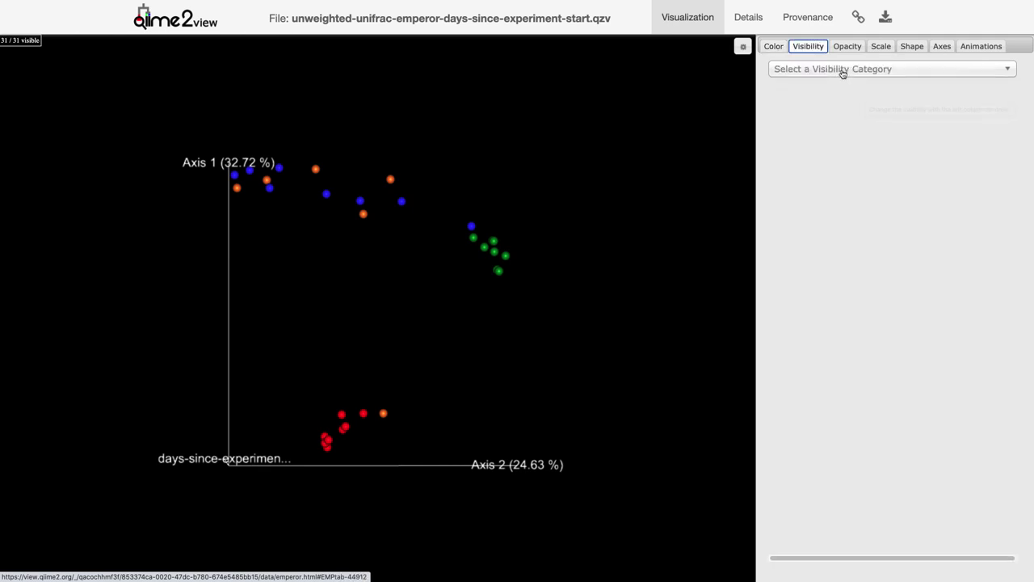
{"action": "left_click", "coordinate": [835, 70]}
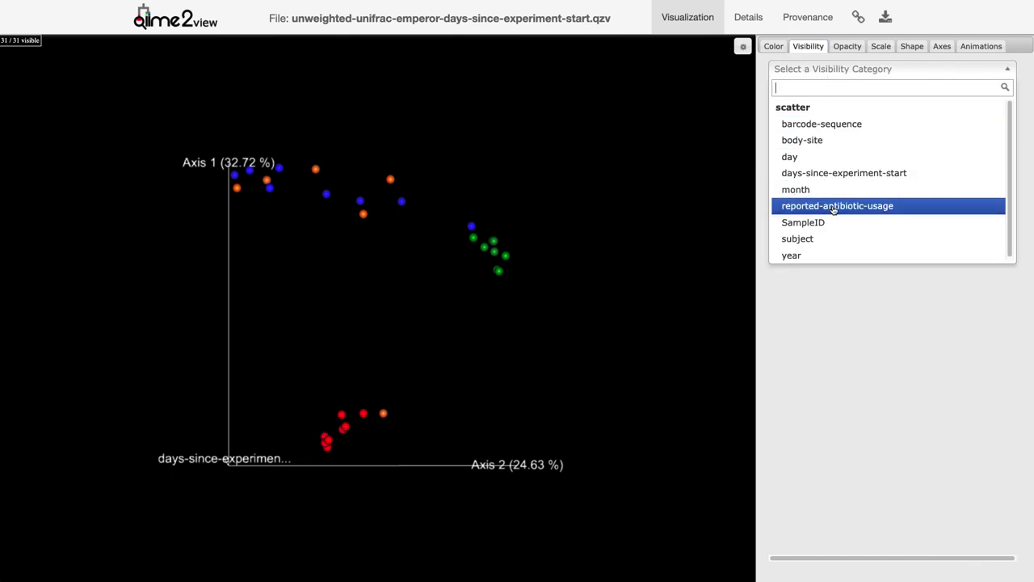
{"action": "left_click", "coordinate": [910, 208]}
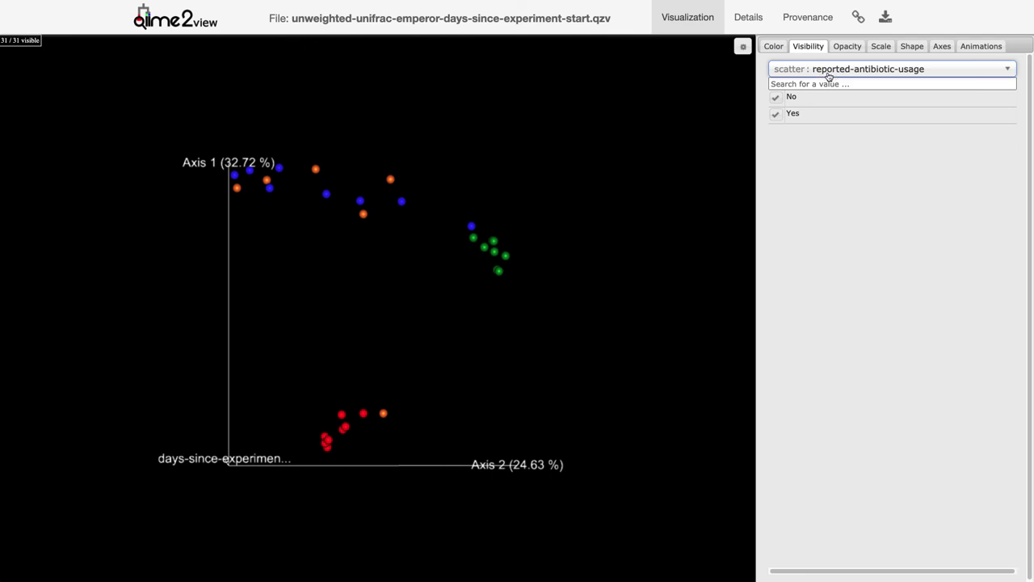
- Hide the antibiotic-using Yes samples, leaving 25/31 visible, then go to the QIIME 2 View home page
{"action": "left_click", "coordinate": [776, 115]}
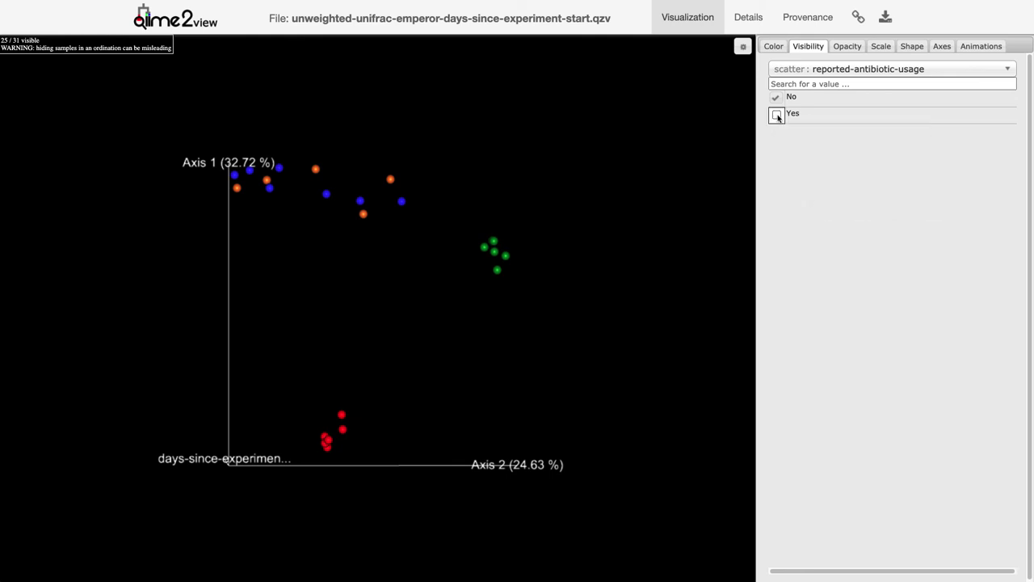
{"action": "left_click", "coordinate": [776, 115]}
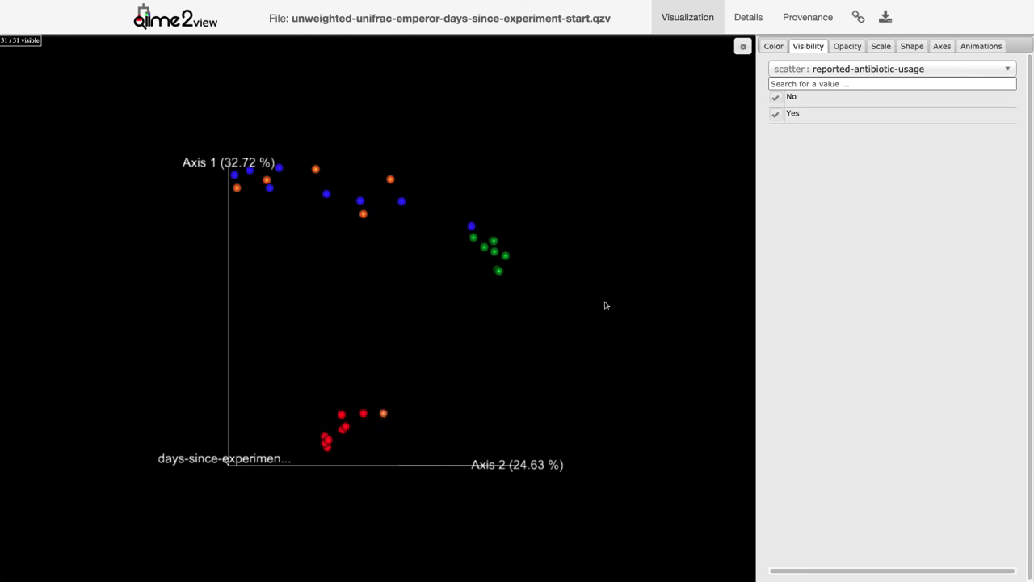
{"action": "left_click", "coordinate": [776, 116]}
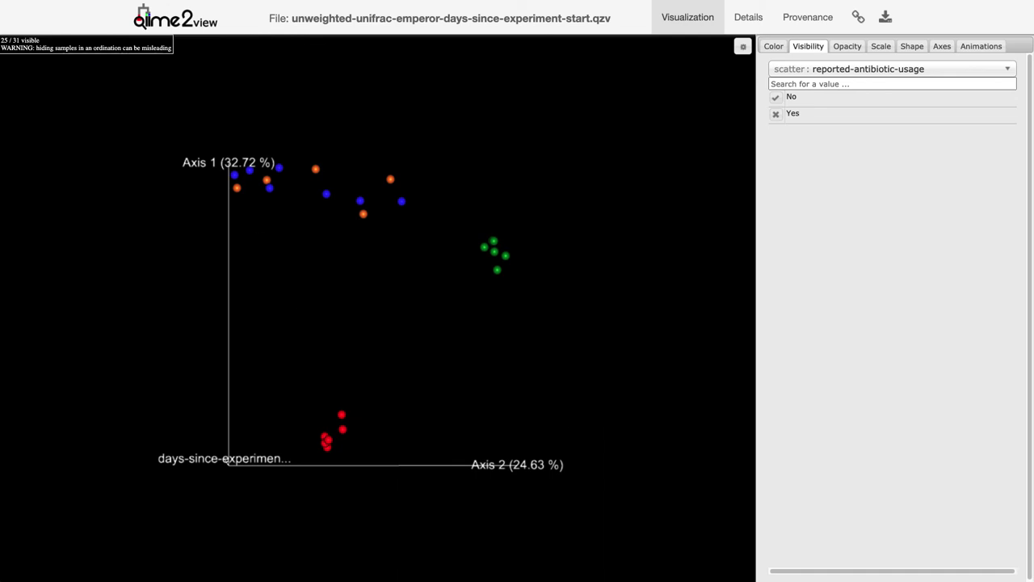
{"action": "left_click", "coordinate": [197, 18]}
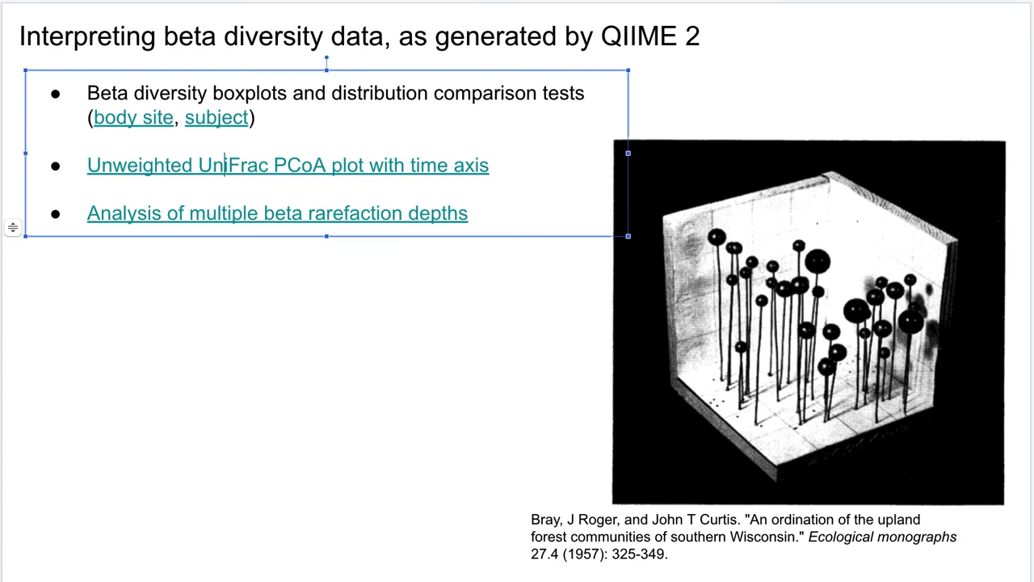
- Copy the link address behind the 'Analysis of multiple beta rarefaction depths' slide link
{"action": "left_click", "coordinate": [164, 214]}
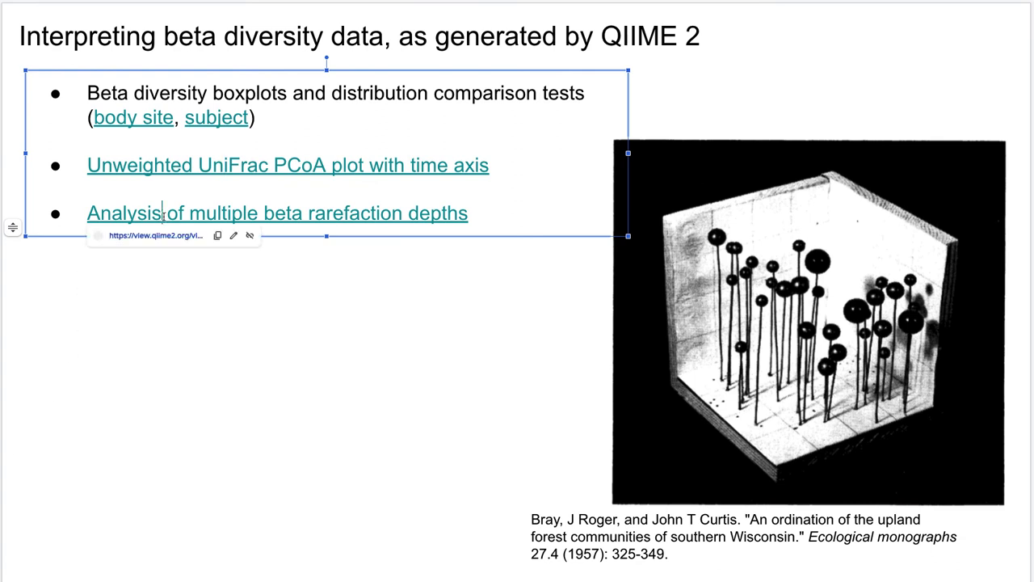
{"action": "right_click", "coordinate": [150, 237]}
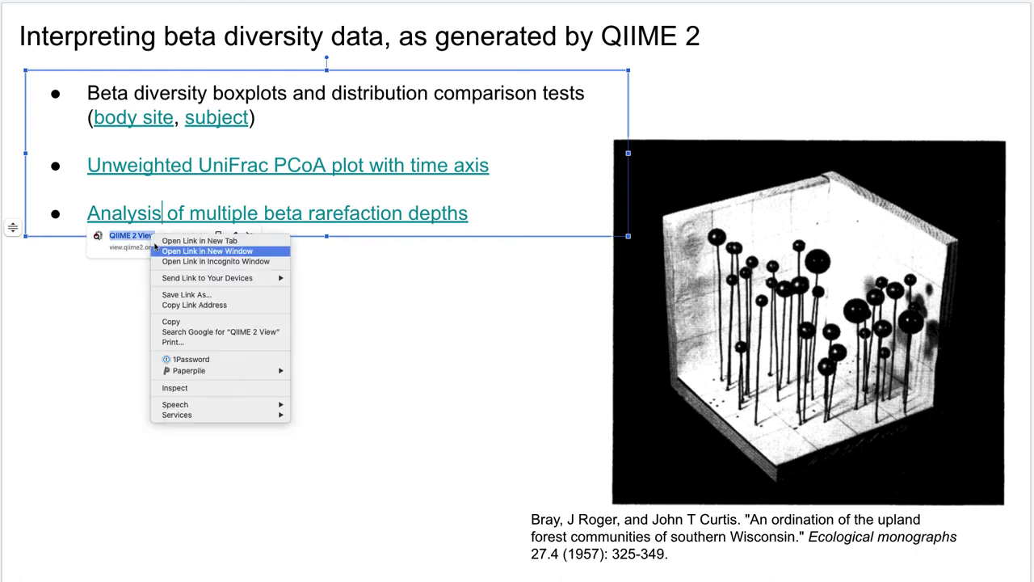
{"action": "left_click", "coordinate": [182, 305]}
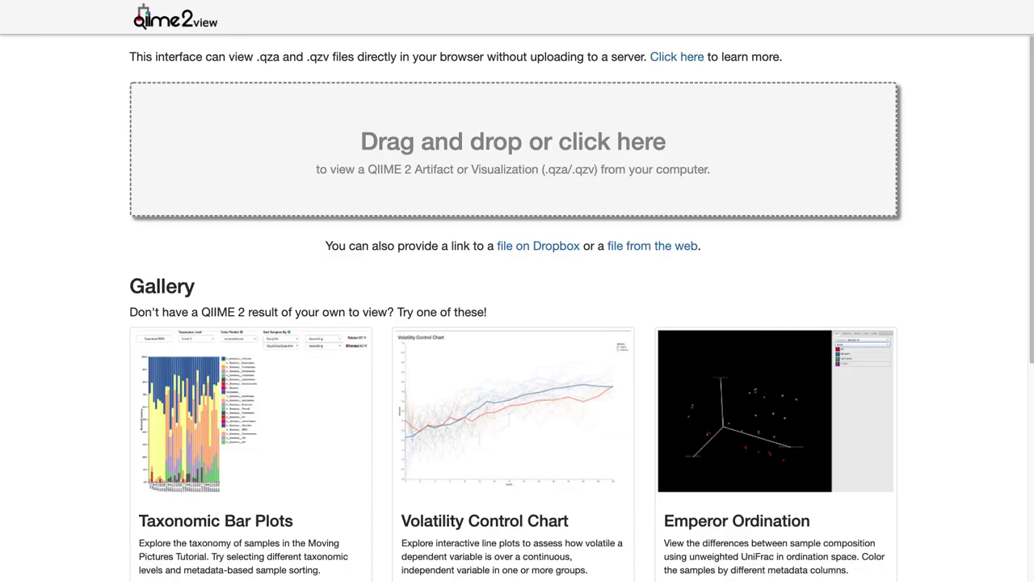
- Paste the copied view.qiime2.org link into the address bar to load brare.qzv
{"action": "key", "text": "super+l"}
{"action": "type", "text": "https://view.qiime2.org/visualization/?type=html&src=https%3A%2F%2Fdl.dropbox.com%2Fs%2Fe23kwa729dur5m9%2Frare.qzv%3Fdl%3D1"}
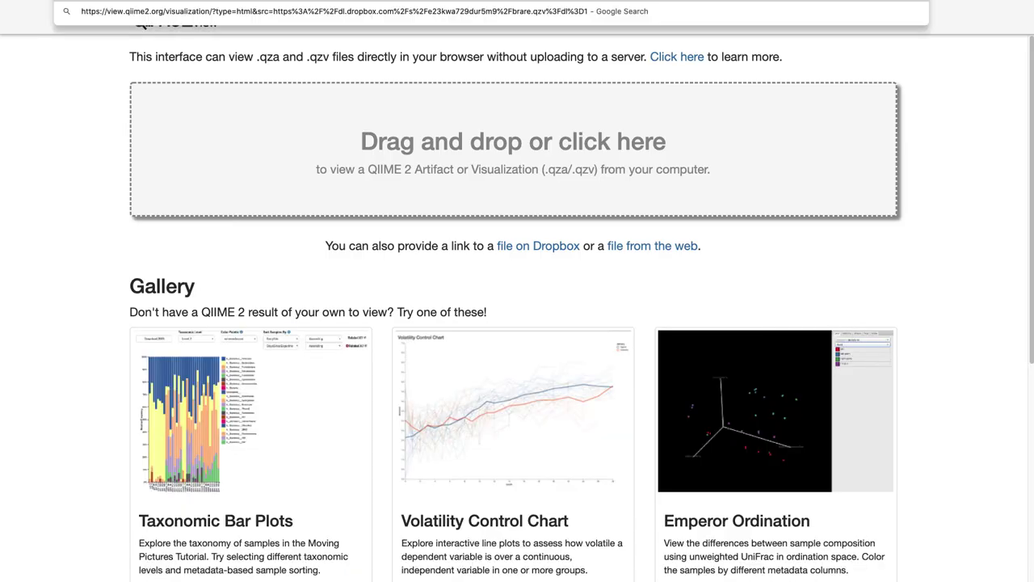
{"action": "key", "text": "Return"}
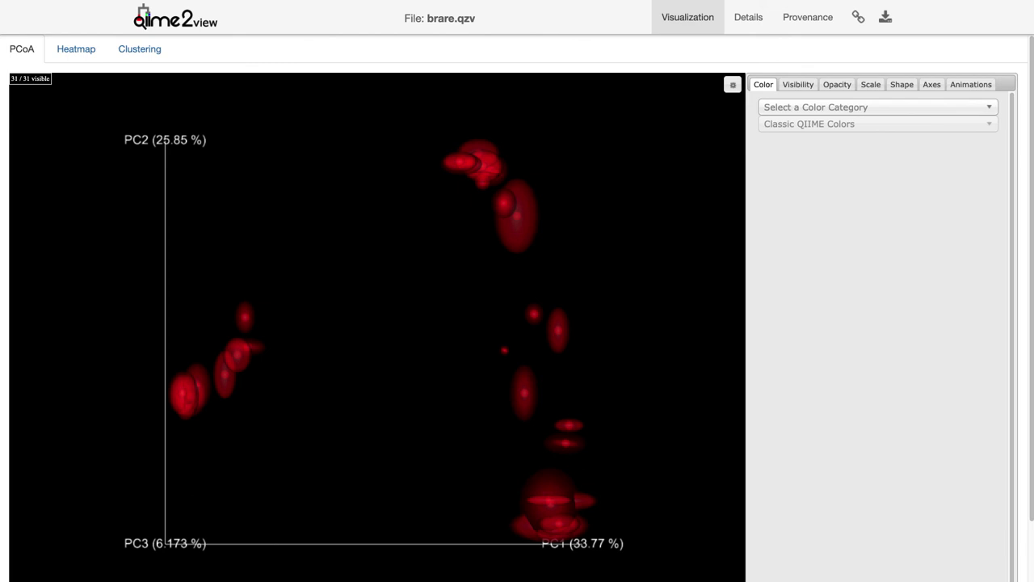
{"action": "left_click", "coordinate": [801, 20]}
- Check the beta_rarefaction action details (unweighted_unifrac, depth 1000, 10 iterations), then return to the Visualization
{"action": "left_click", "coordinate": [339, 397]}
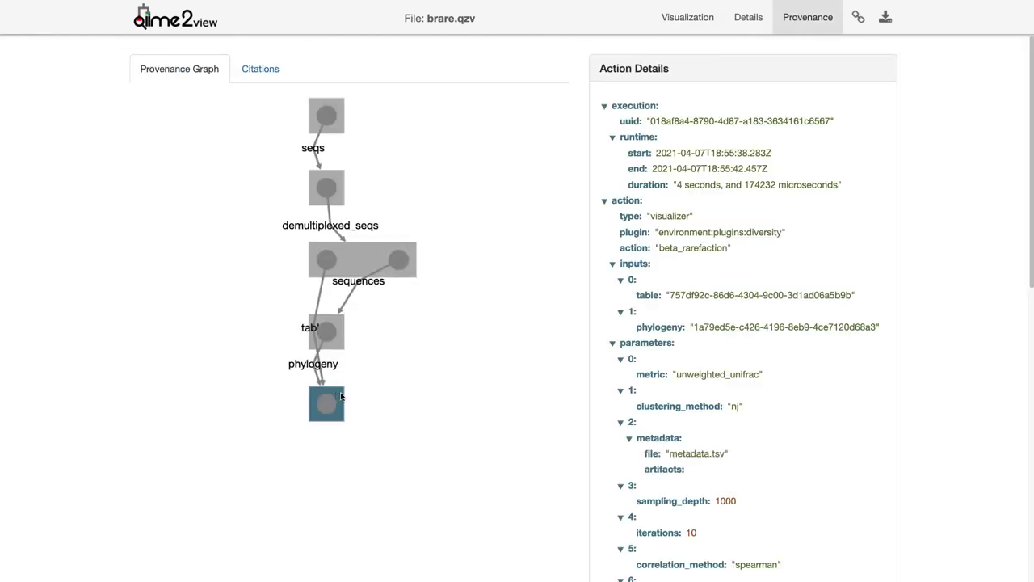
{"action": "scroll", "coordinate": [826, 439], "scroll_direction": "down", "scroll_amount": 3}
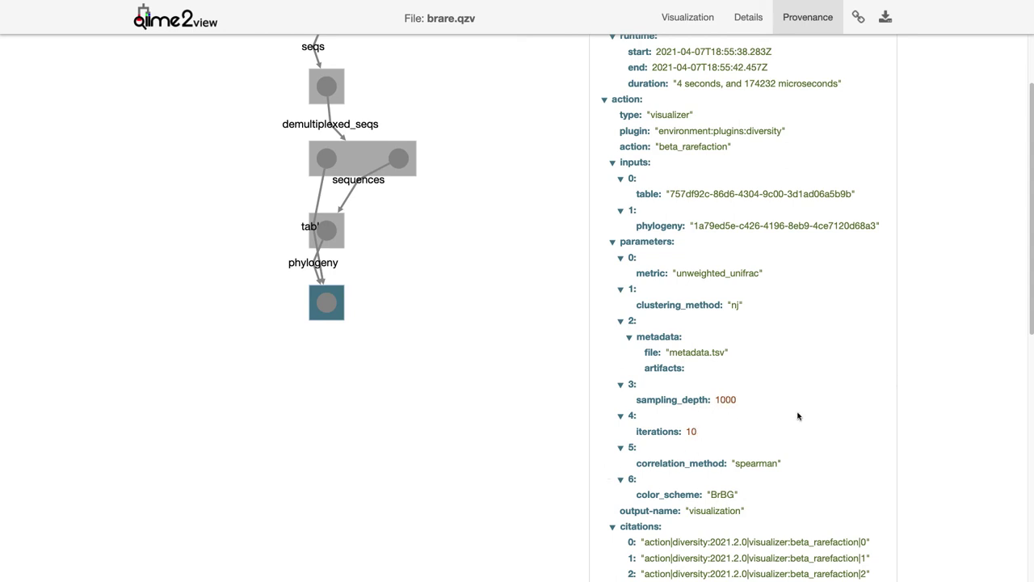
{"action": "scroll", "coordinate": [815, 411], "scroll_direction": "up", "scroll_amount": 1}
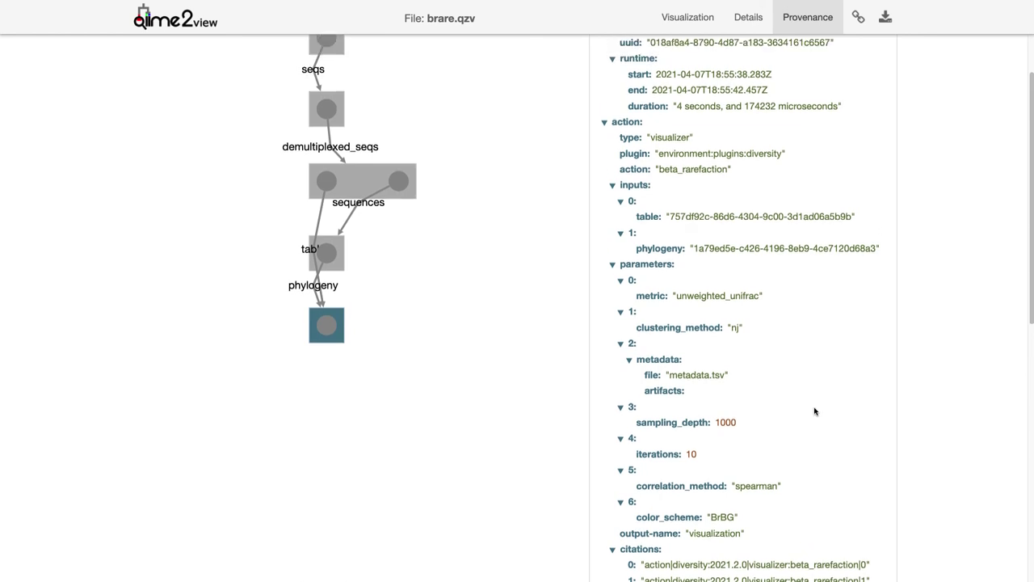
{"action": "left_click", "coordinate": [682, 17]}
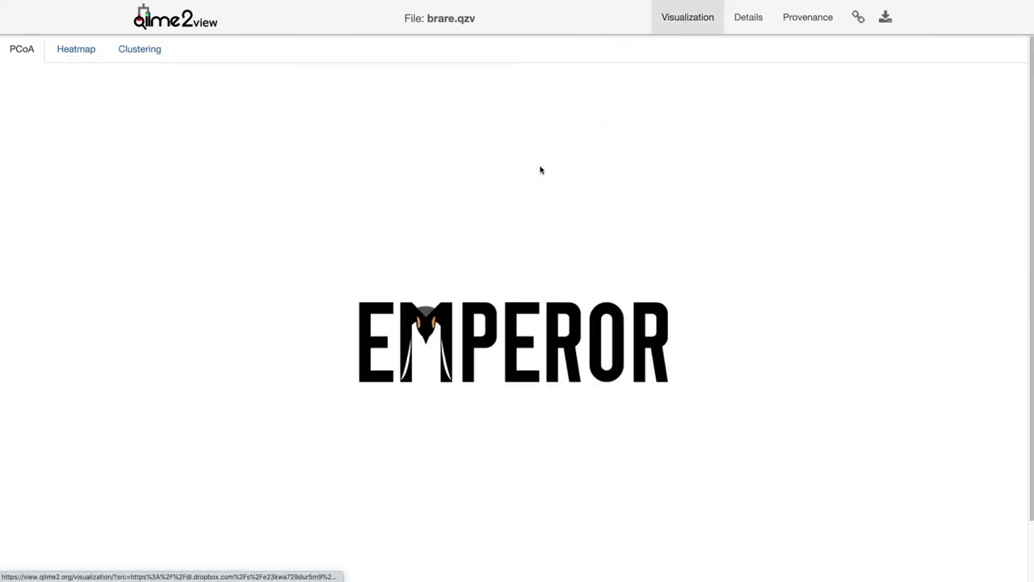
- Choose body-site as the colour category for brare.qzv's PCoA ellipsoids
{"action": "left_click", "coordinate": [853, 107]}
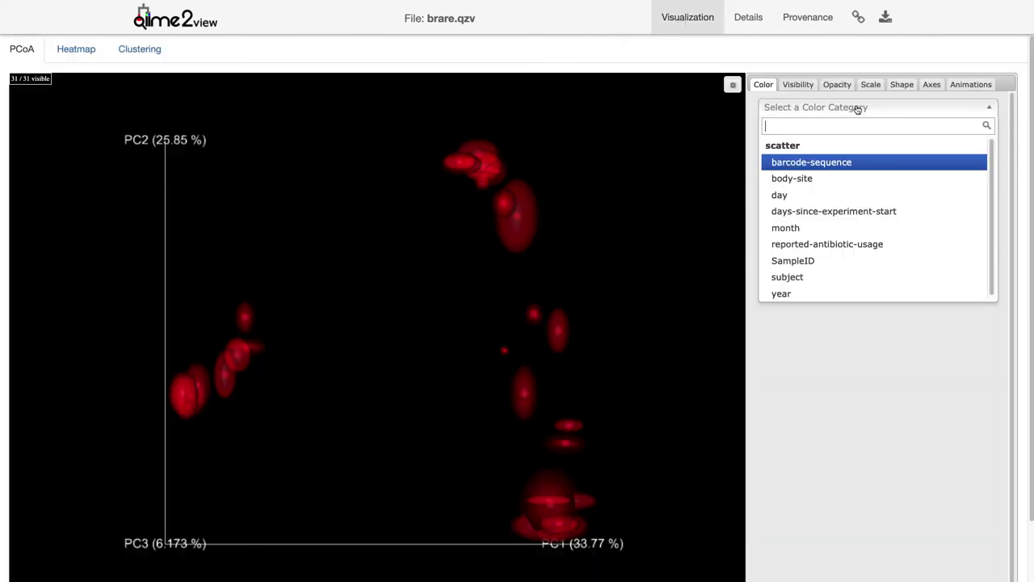
{"action": "left_click", "coordinate": [820, 186]}
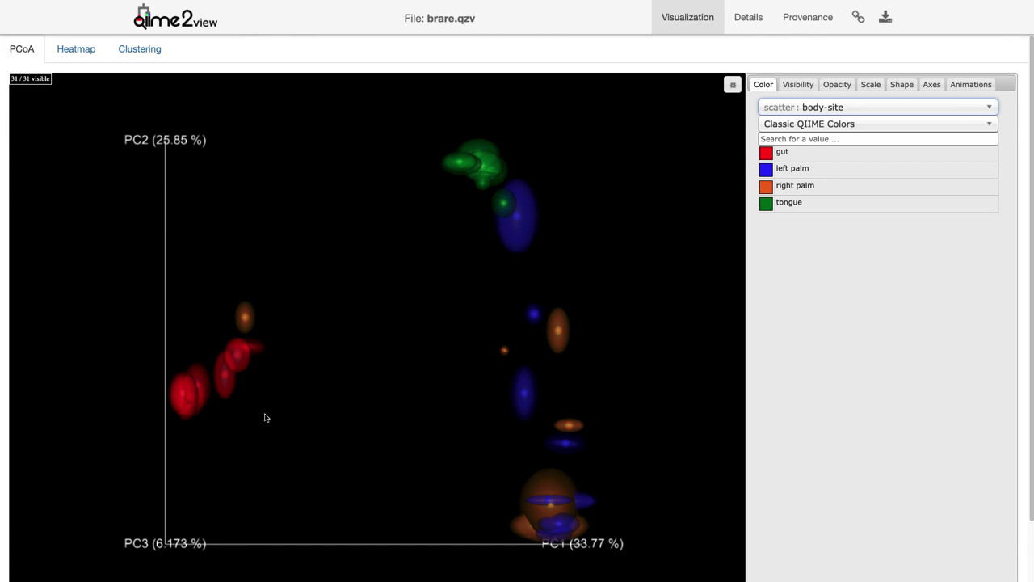
- Orbit the 3D PCoA plot, swapping PC1 and PC3, to compare gut, palm and tongue clusters
{"action": "left_click_drag", "start_coordinate": [266, 418], "coordinate": [399, 391]}
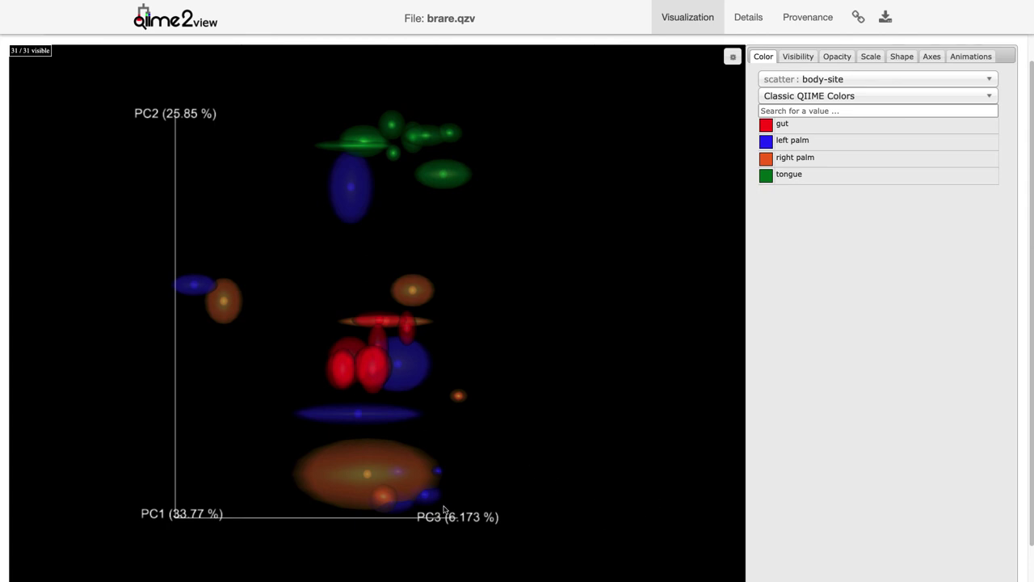
{"action": "left_click_drag", "start_coordinate": [330, 491], "coordinate": [114, 489]}
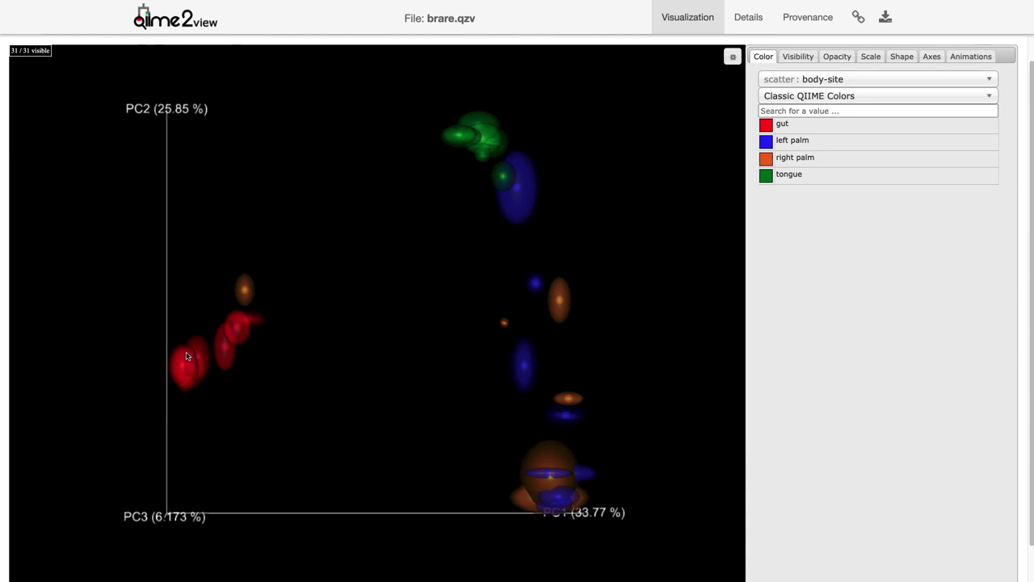
{"action": "left_click_drag", "start_coordinate": [192, 378], "coordinate": [267, 409]}
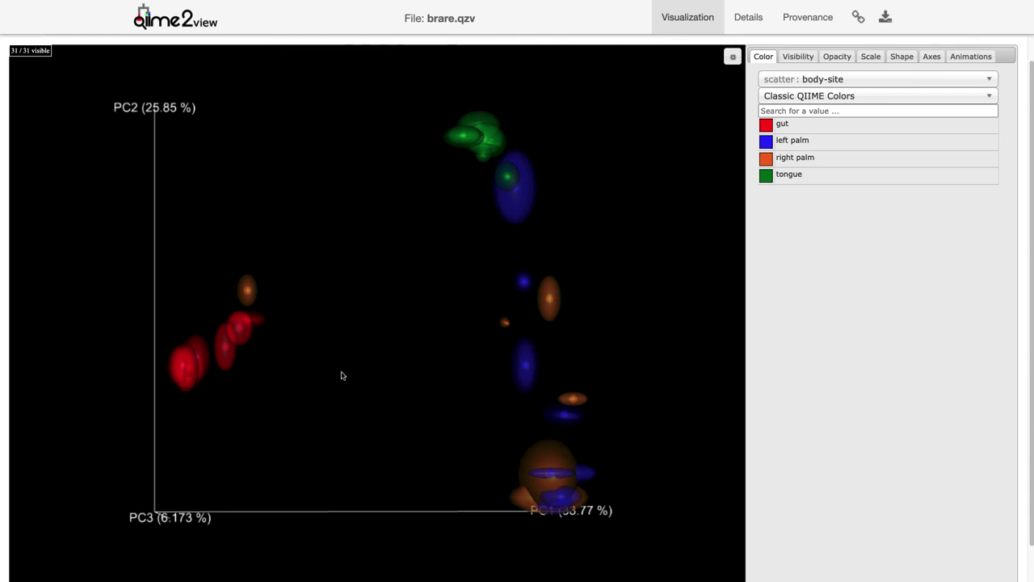
{"action": "left_click_drag", "start_coordinate": [250, 388], "coordinate": [237, 385]}
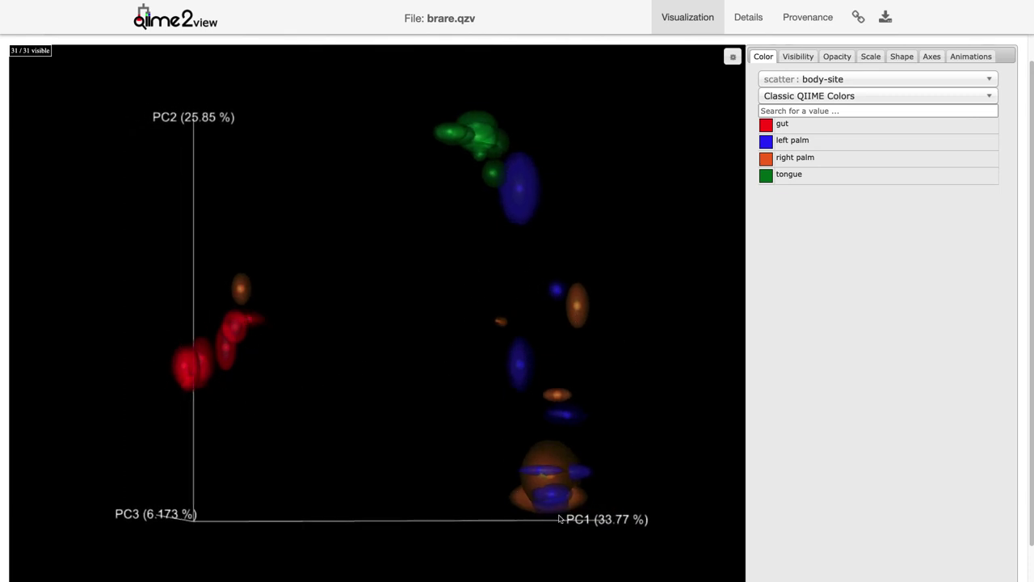
{"action": "left_click_drag", "start_coordinate": [414, 486], "coordinate": [421, 492]}
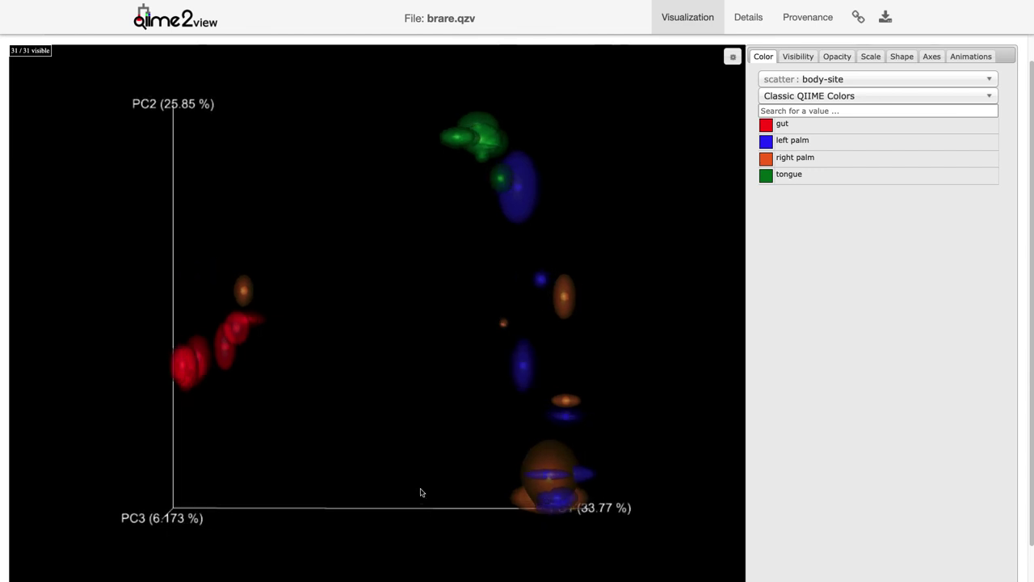